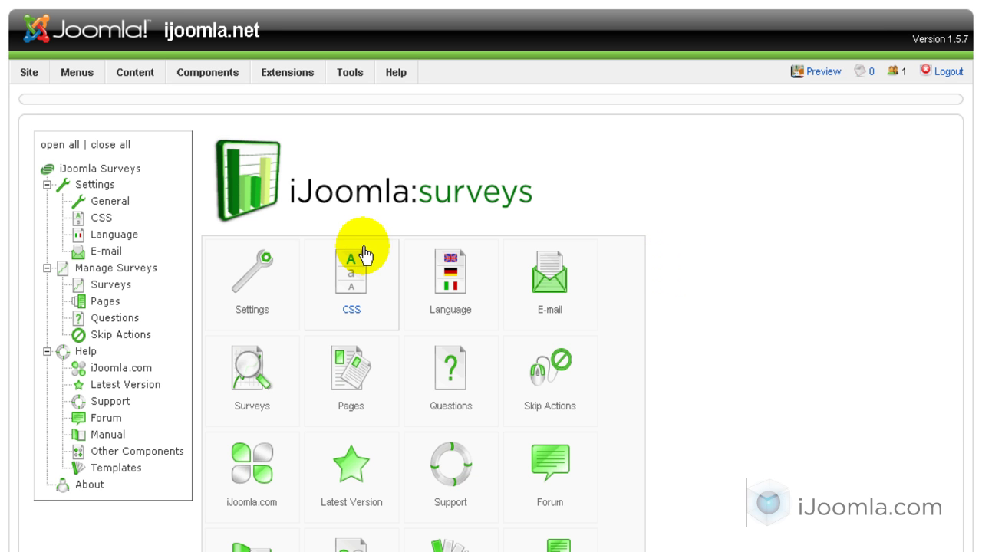
Step: Create a new survey in the Surveys Manager and title it "My first survey"
left_click(103, 291)
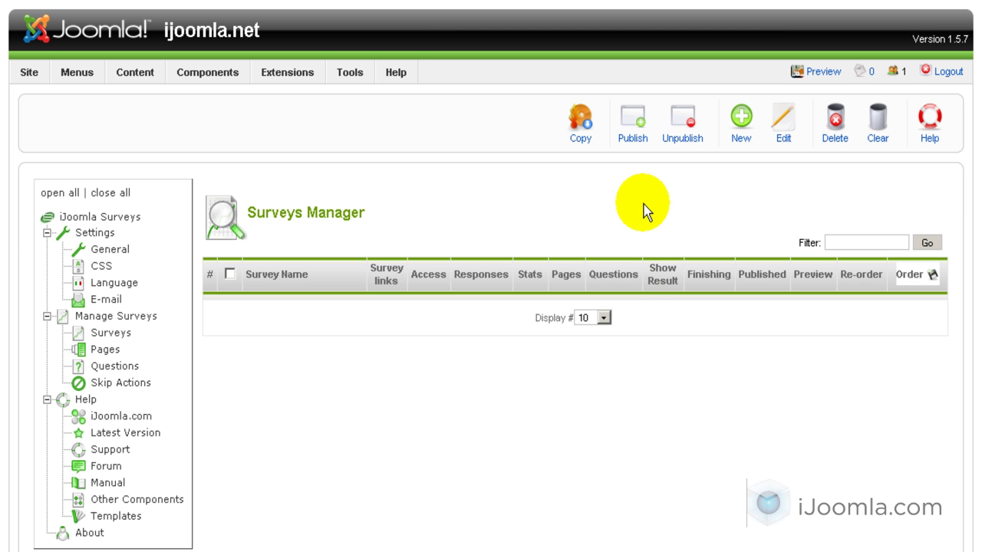
left_click(746, 129)
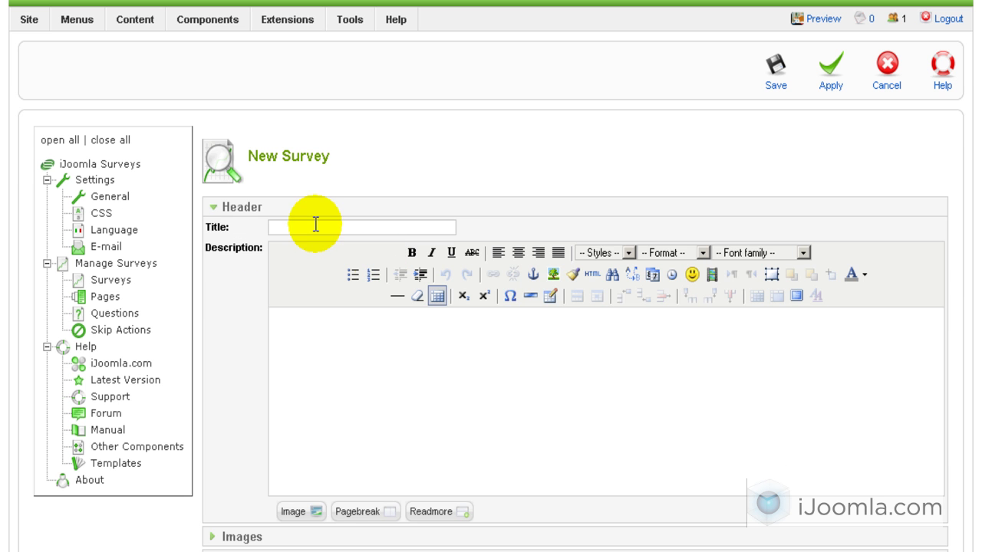
scroll(316, 224, "down", 1)
double_click(315, 227)
type("My first survey")
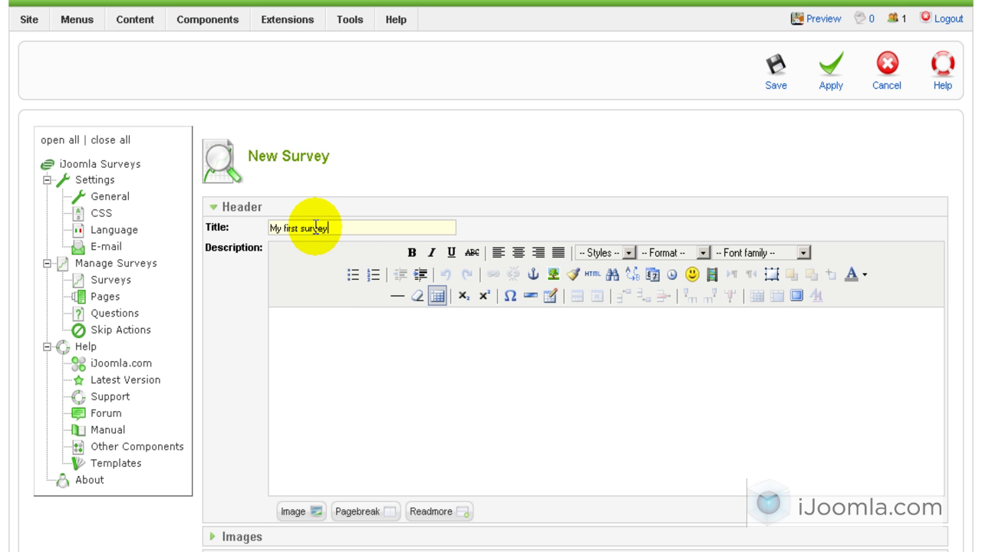
Step: Enter "Please take the time to fill out my first survey" as the survey description
left_click(330, 368)
scroll(331, 368, "down", 3)
type("p")
key("BackSpace")
type("Please take the time to fill out my first survey")
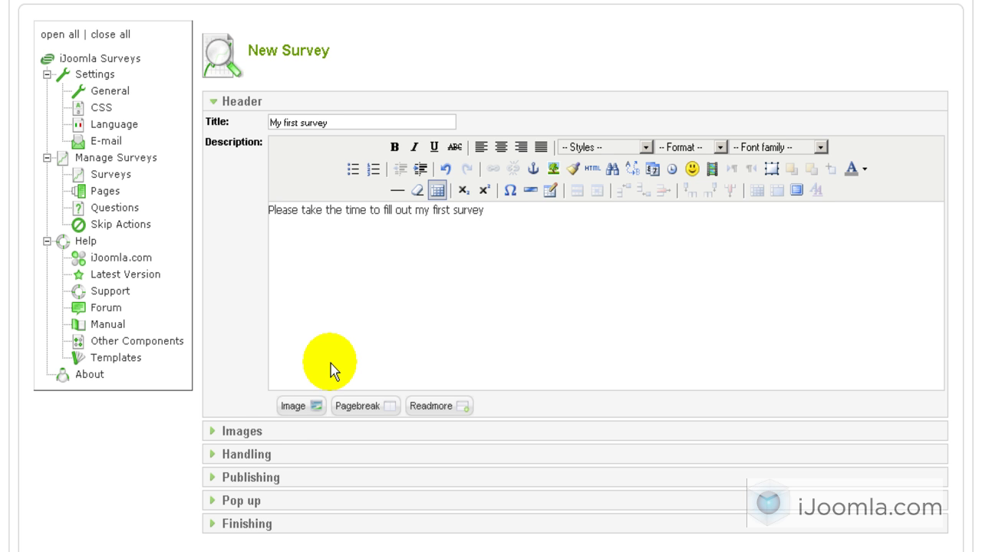
Step: Add the gallery image clock.jpg to the survey's images
left_click(257, 432)
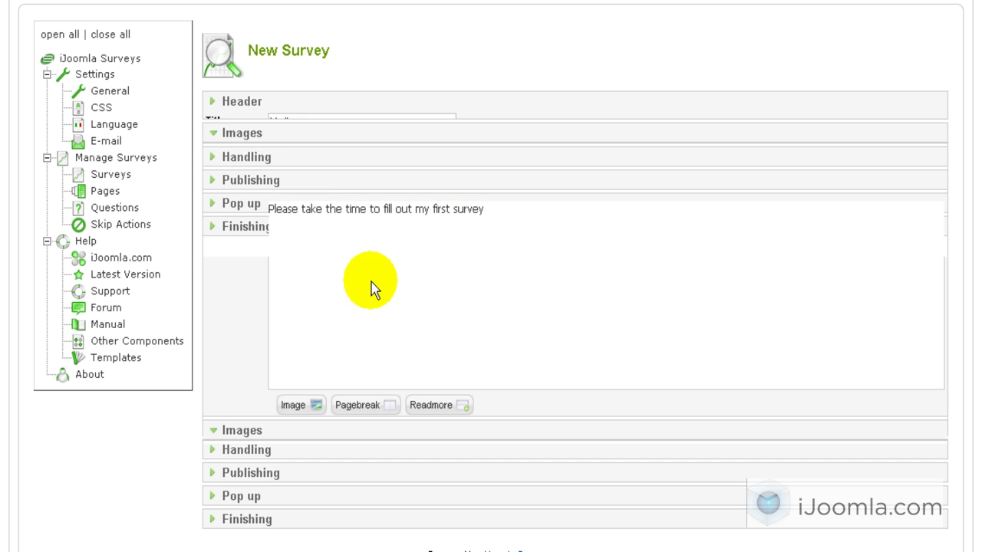
left_click(376, 201)
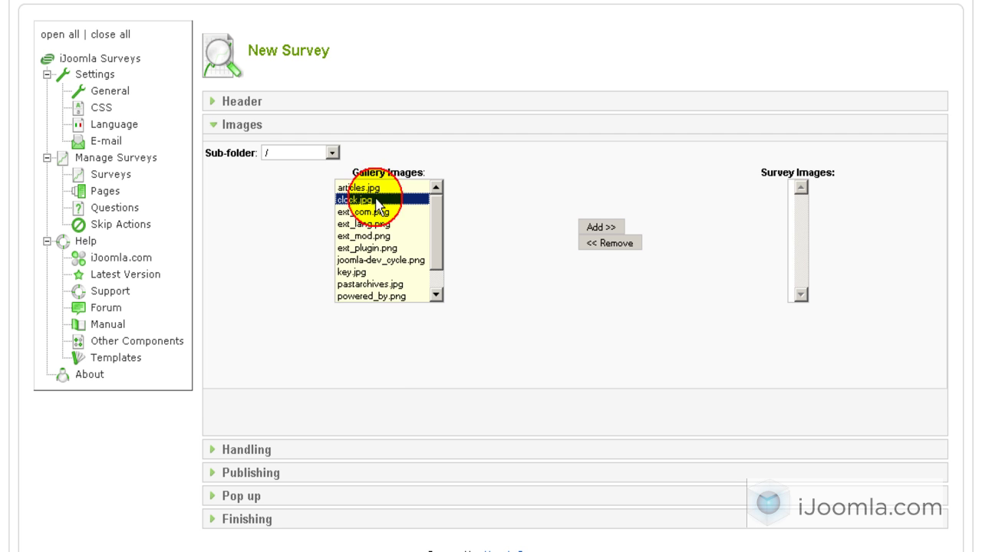
left_click(597, 228)
Step: Set Show Survey Result to Yes in the survey's handling settings
scroll(492, 300, "down", 1)
left_click(255, 400)
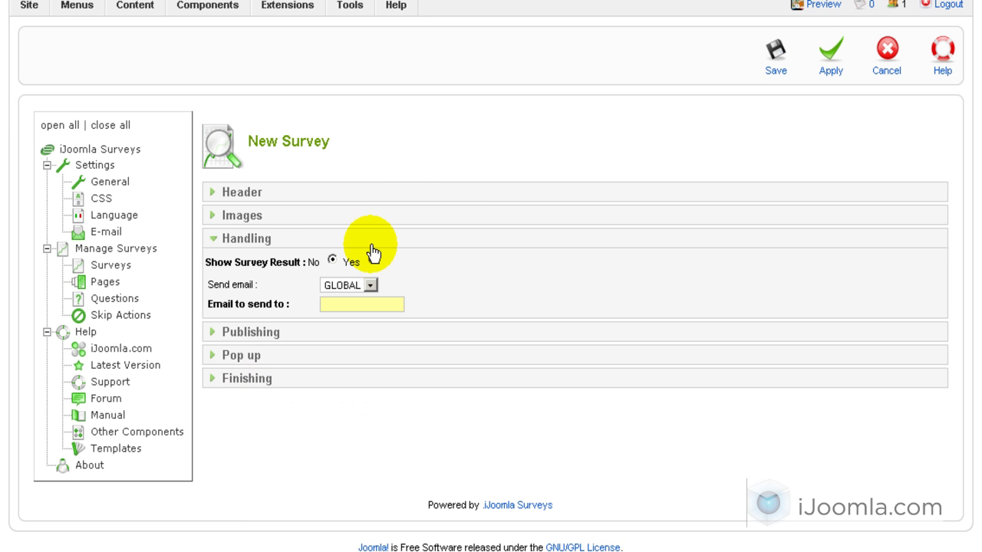
left_click(374, 261)
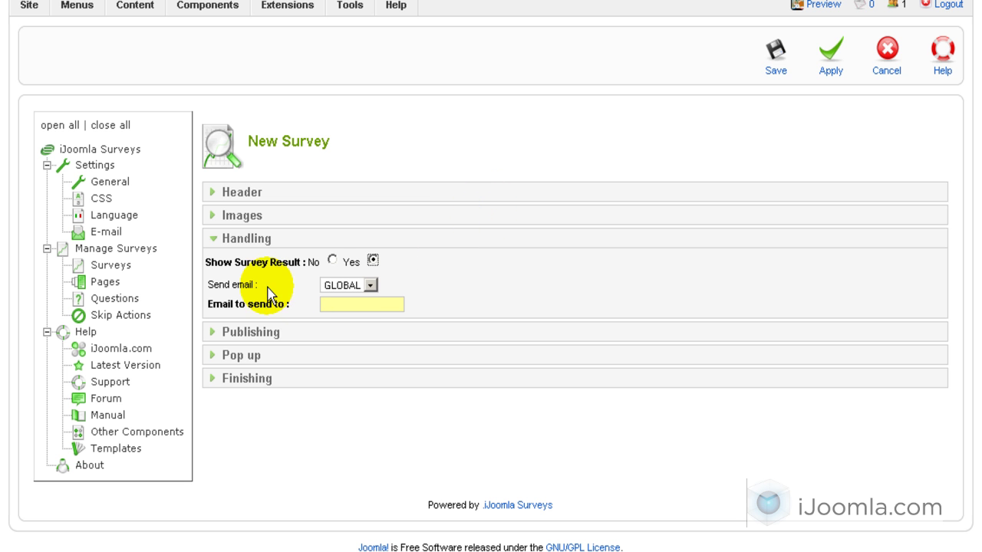
Step: Set Send email to Yes and fill in the recipient's e-mail address in the handling settings
left_click(361, 287)
left_click(356, 313)
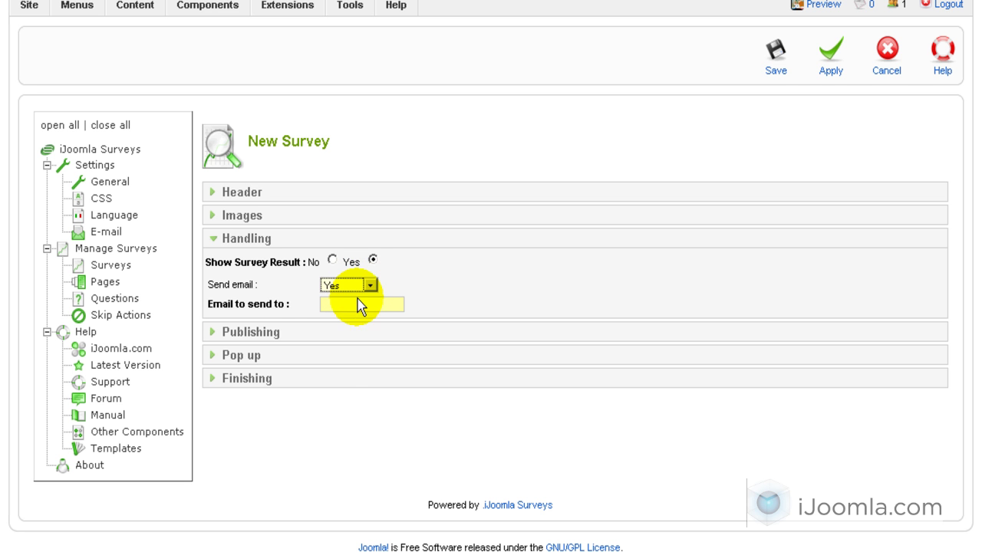
left_click(370, 284)
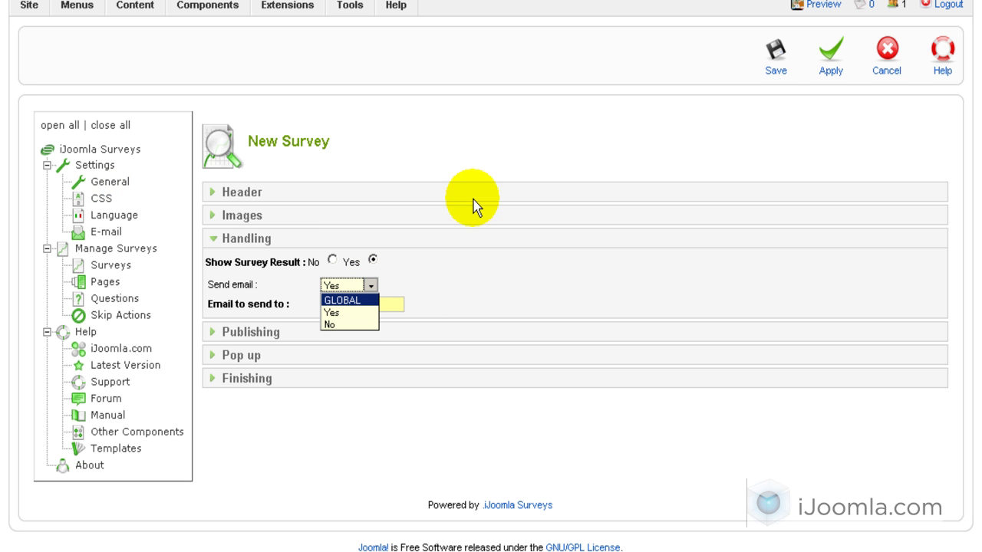
left_click(360, 311)
left_click(360, 306)
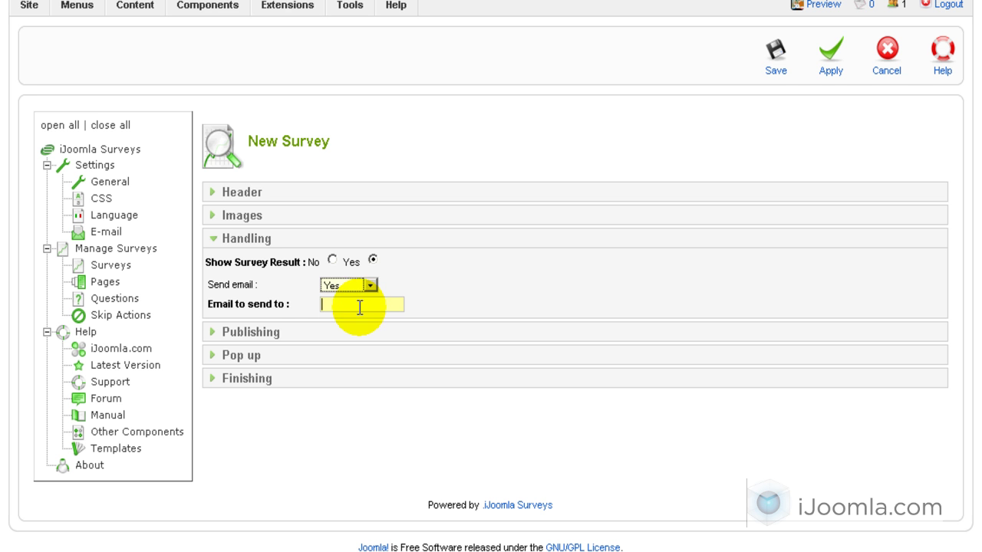
type("merav")
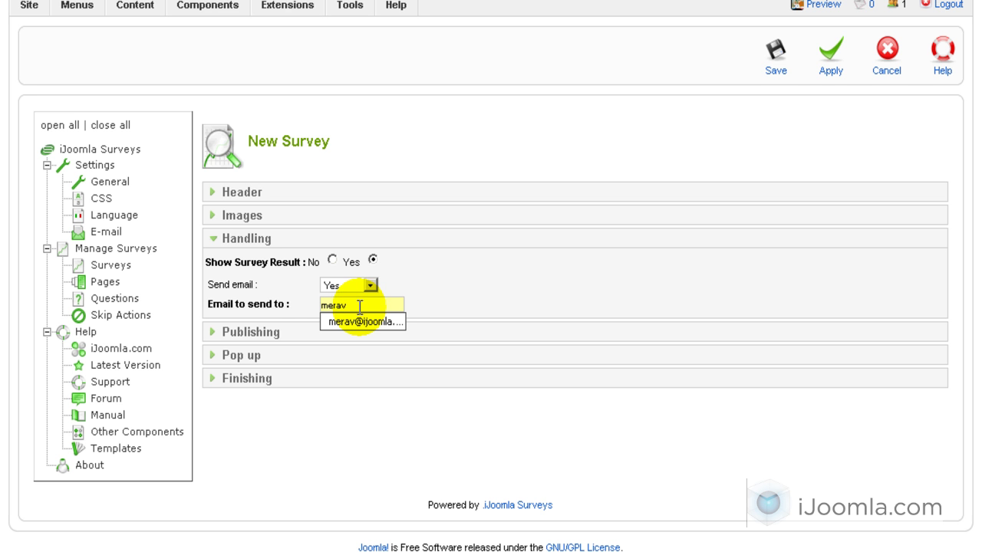
left_click(364, 322)
Step: Set the survey to Published and enable showing it on the results module
left_click(260, 333)
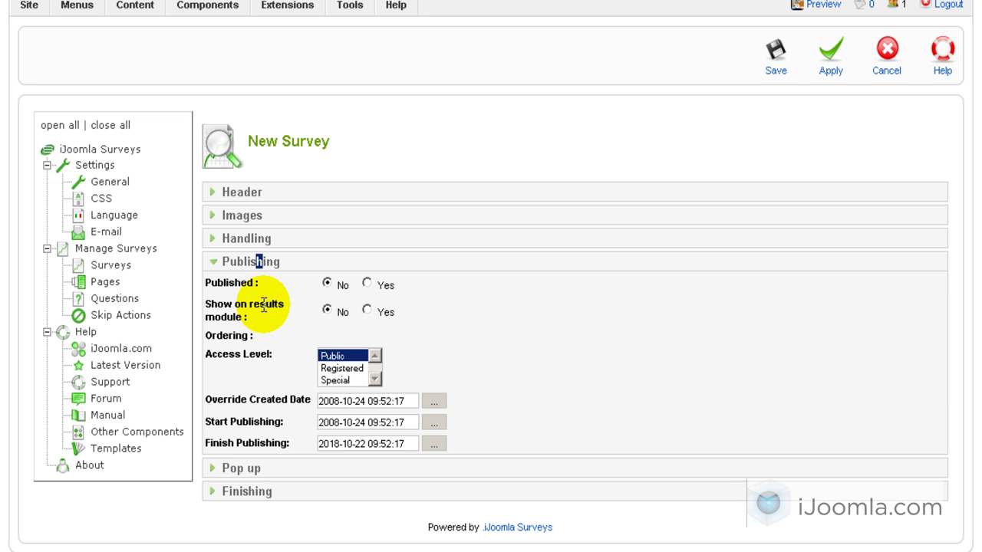
left_click(367, 284)
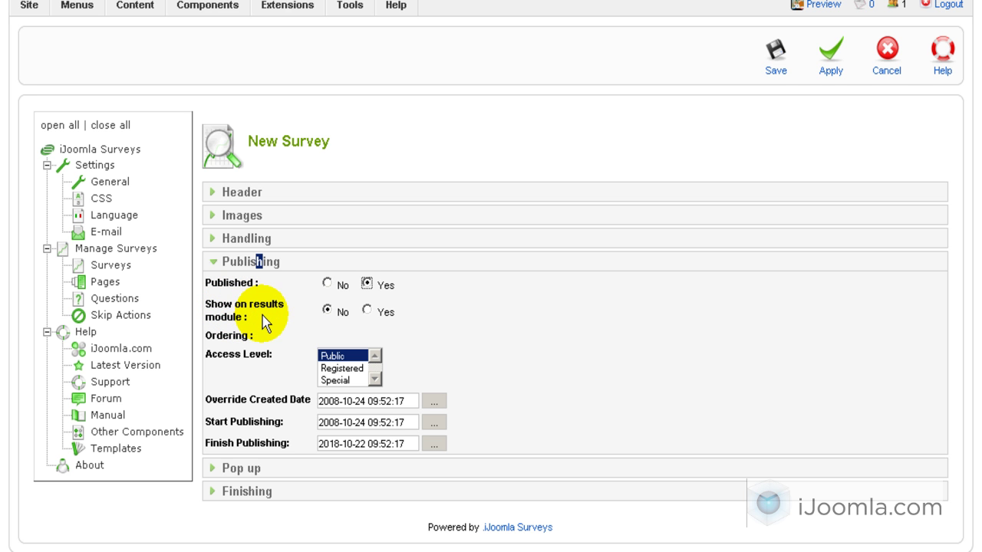
left_click(368, 310)
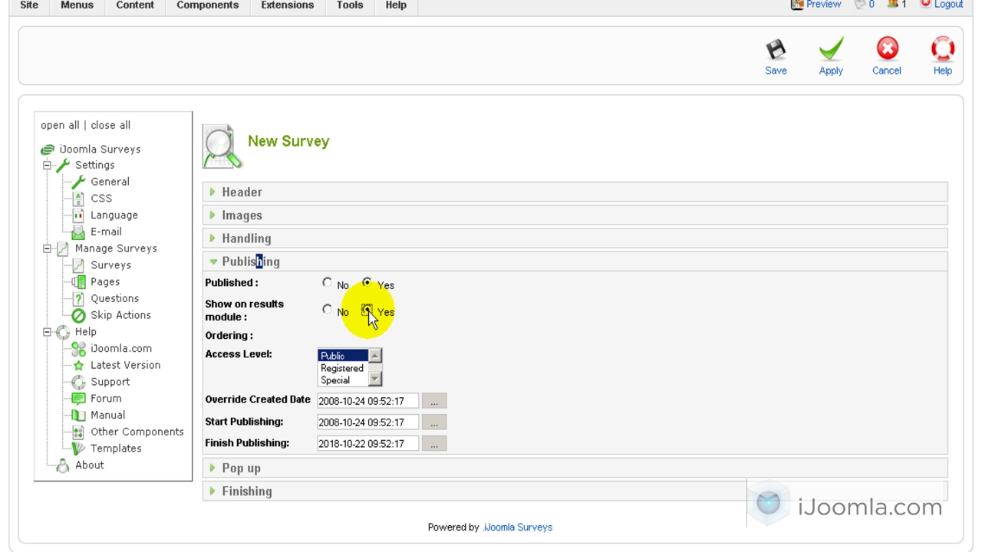
scroll(421, 313, "down", 1)
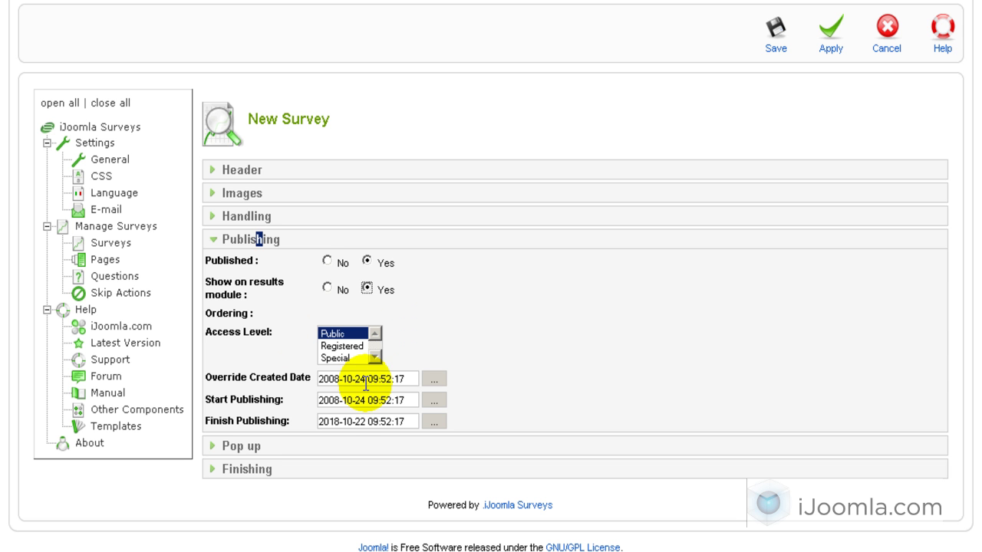
left_click(267, 448)
scroll(361, 376, "down", 3)
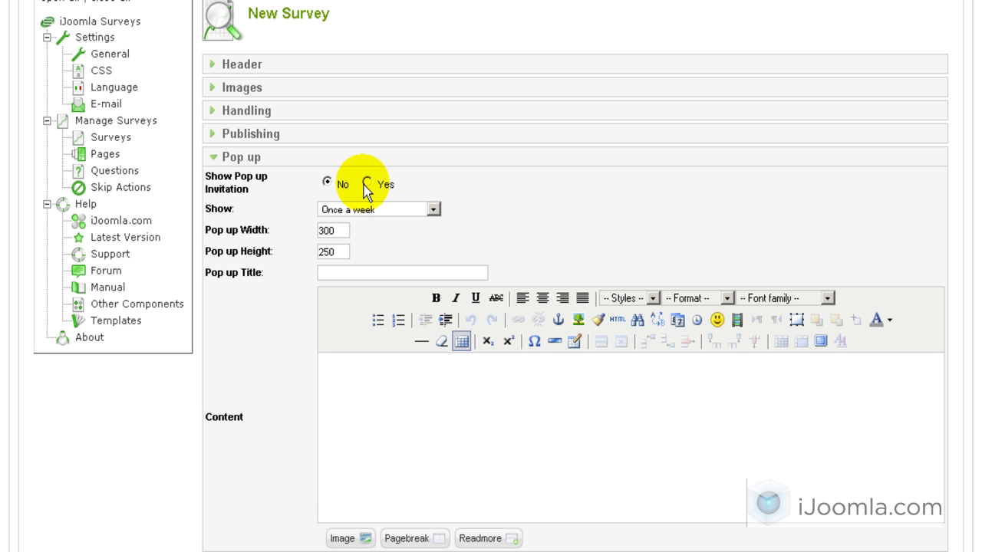
scroll(318, 268, "down", 3)
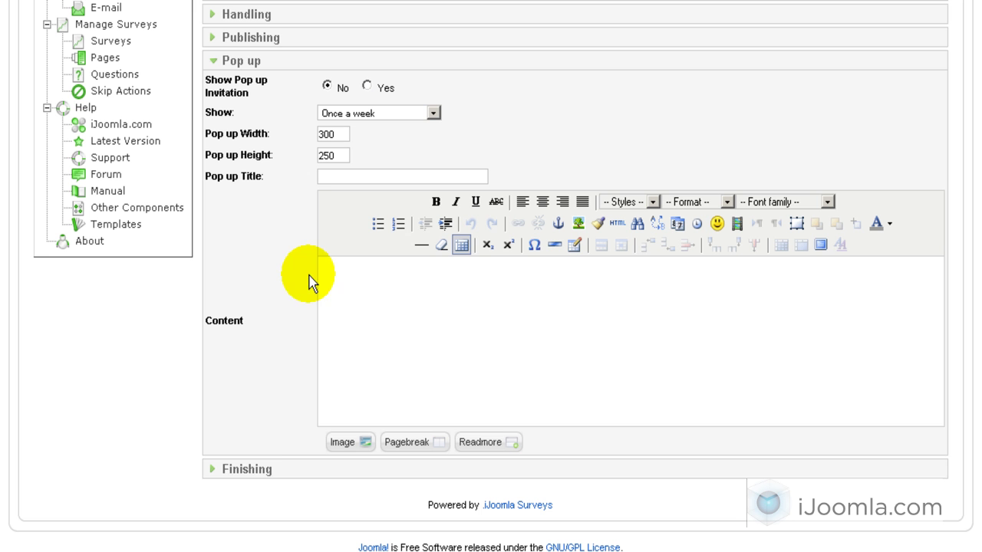
Step: Set the survey's end page title to "Thank you" in the finishing settings
left_click(247, 472)
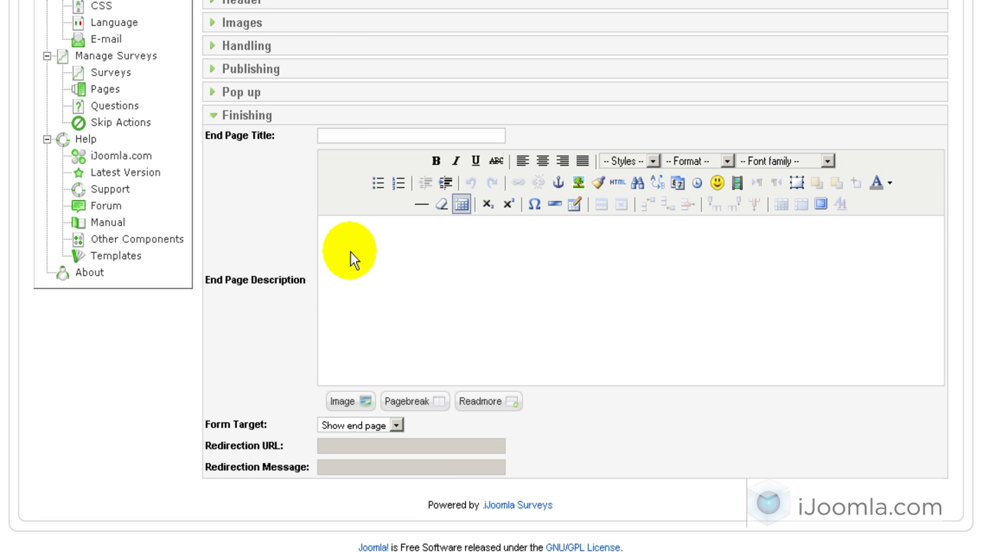
left_click(345, 132)
type("Tha")
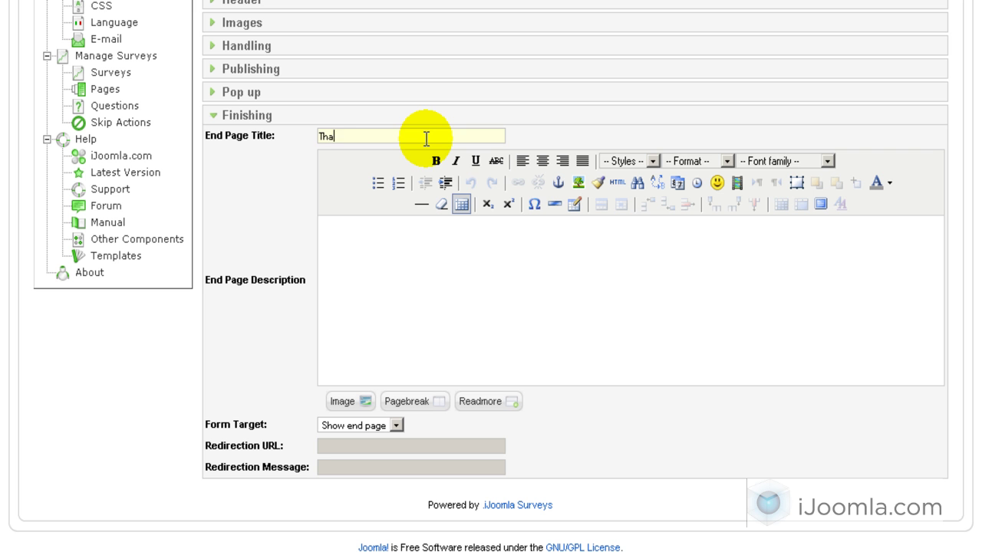
type("nk you")
left_click(389, 306)
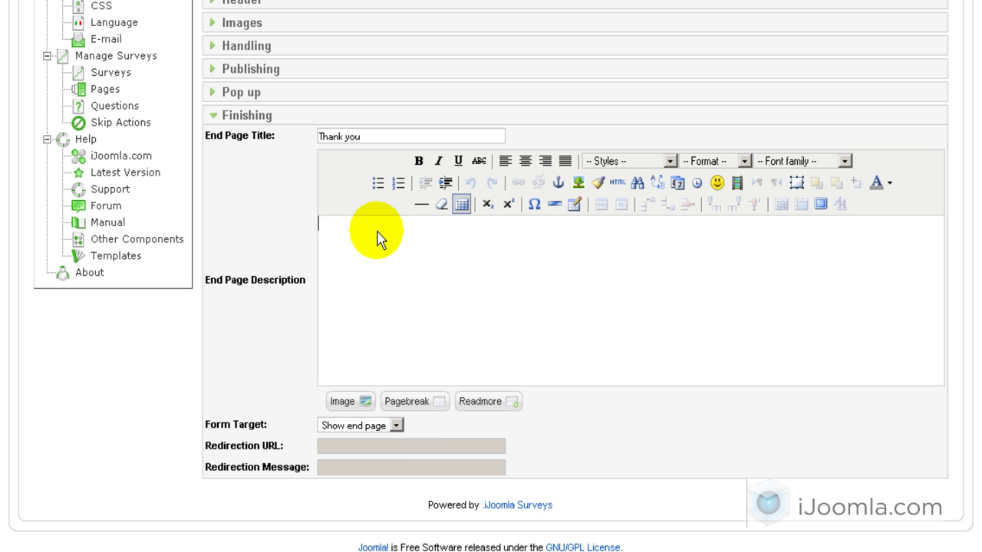
left_click(389, 428)
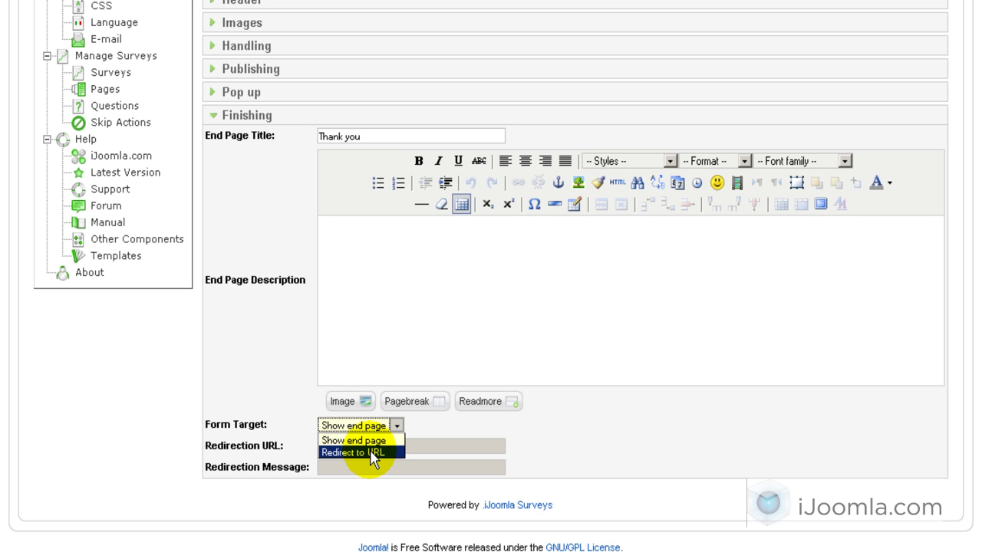
left_click(374, 453)
left_click(370, 448)
type("ijoomla.com")
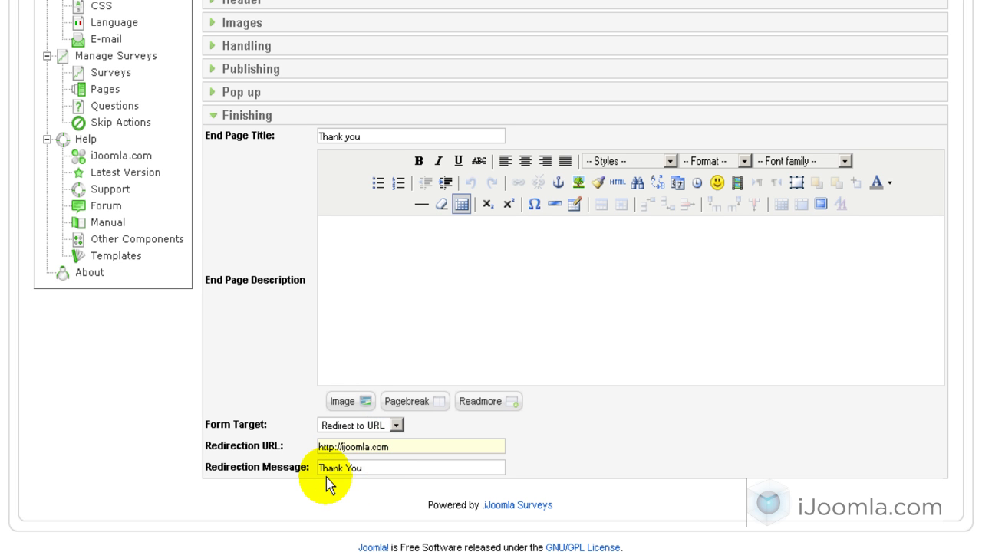
Step: Replace the redirection message with "Redirecting to ijoomla.com" and save the survey
left_click_drag(321, 468, 362, 468)
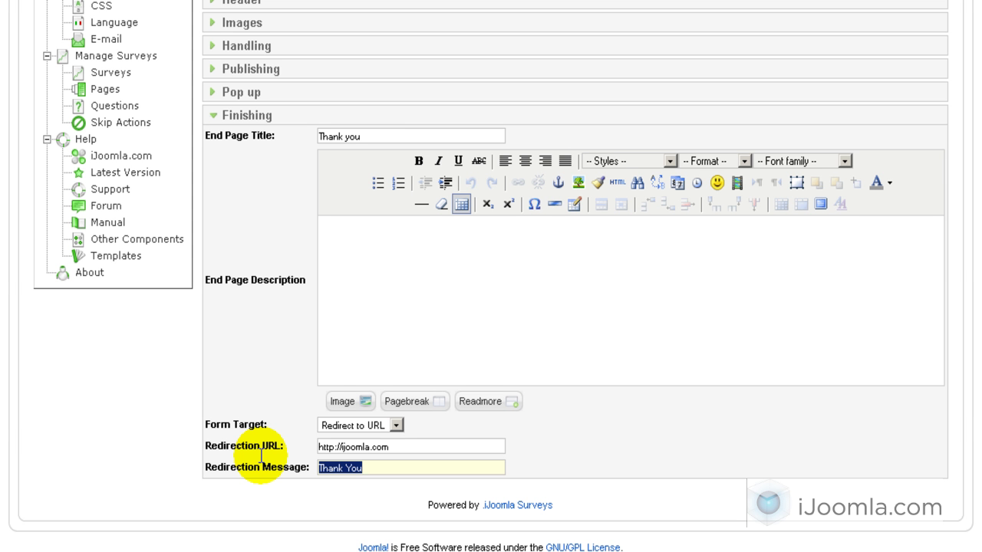
type("Reg")
key("BackSpace")
type("direc")
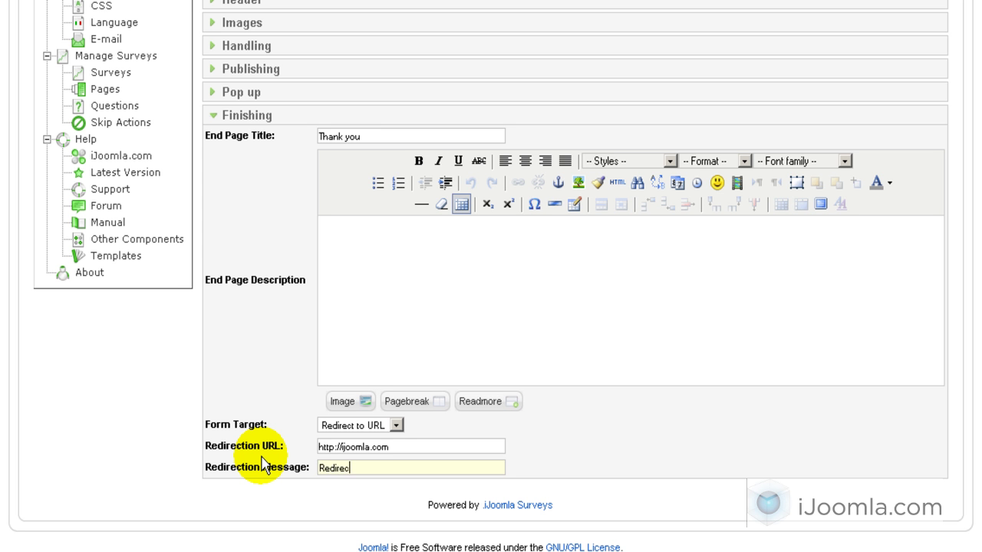
type("ting to ijoomla.com")
scroll(261, 464, "up", 4)
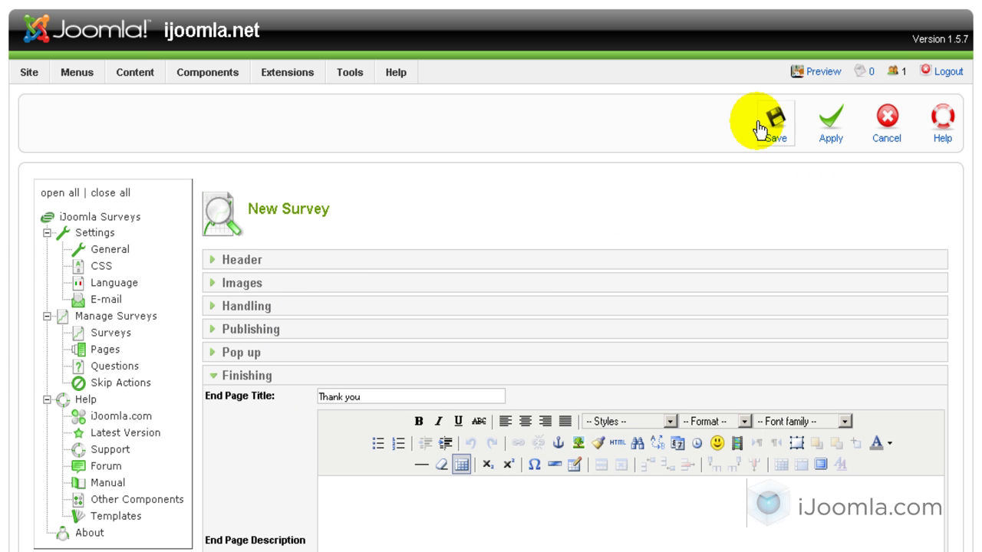
left_click(770, 118)
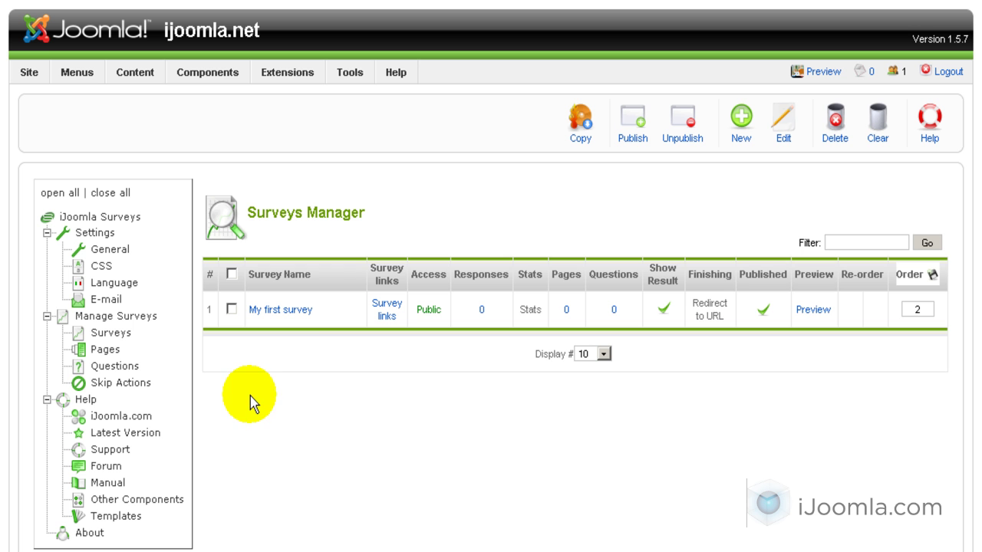
Step: Create a new page named "Demographics" and assign it to the survey "My first survey"
left_click(105, 353)
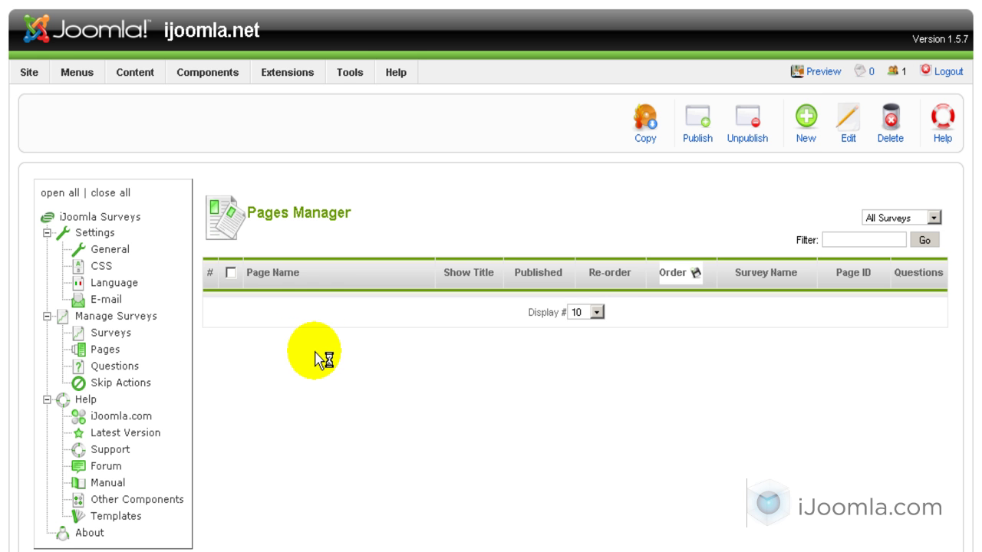
left_click(802, 129)
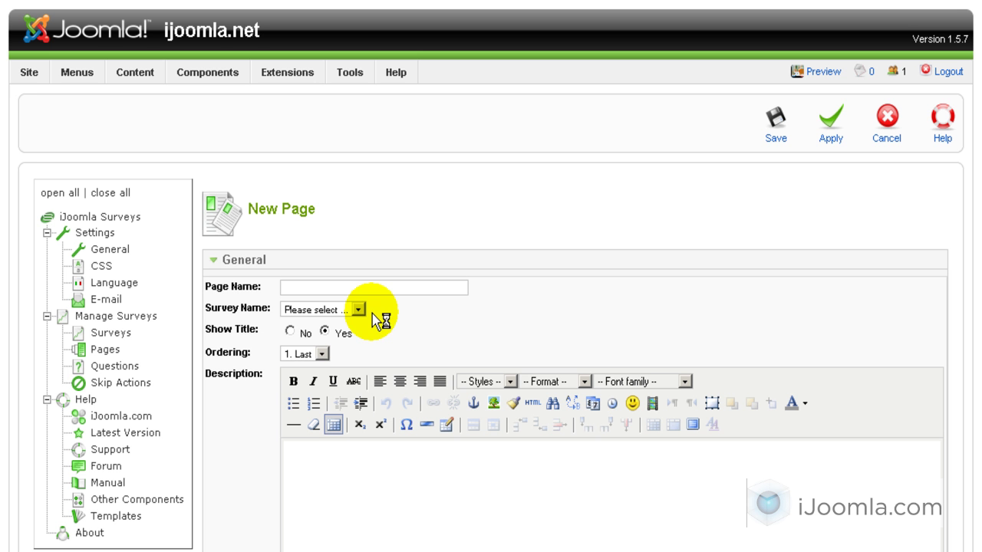
left_click(351, 290)
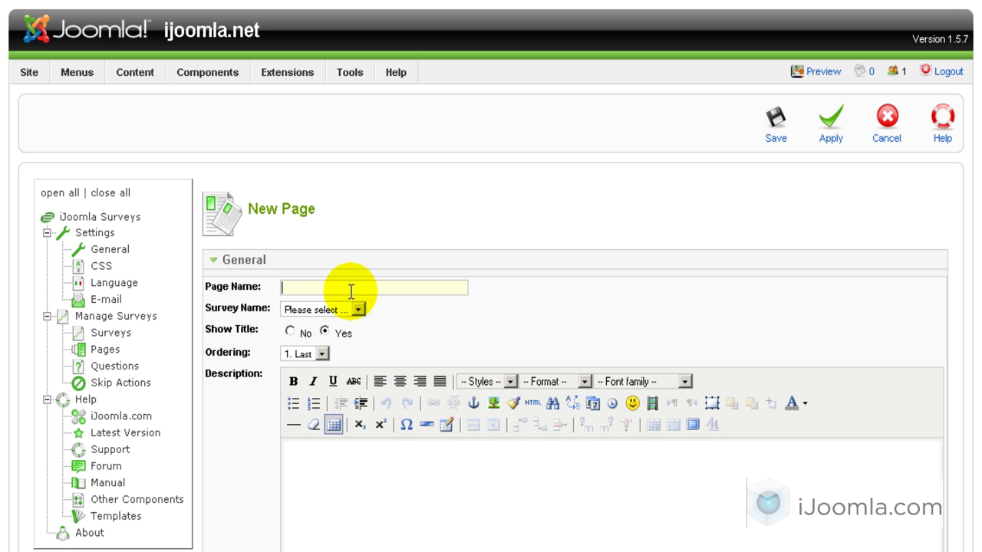
type("Demographics")
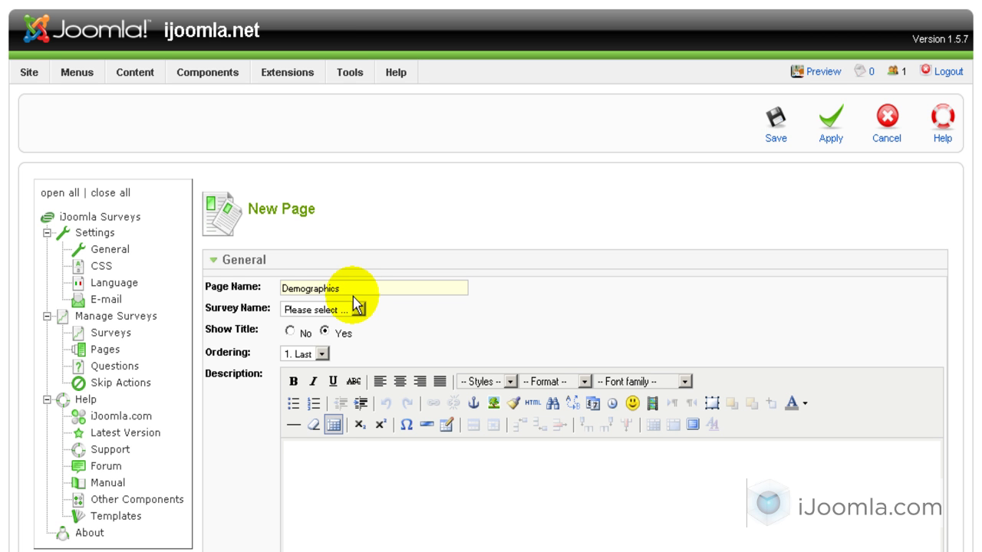
left_click(357, 309)
left_click(339, 354)
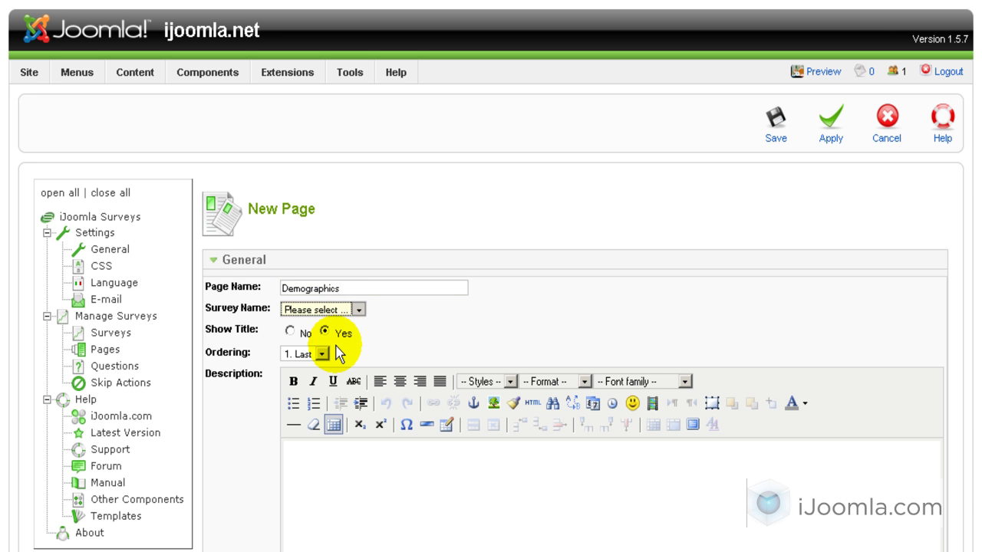
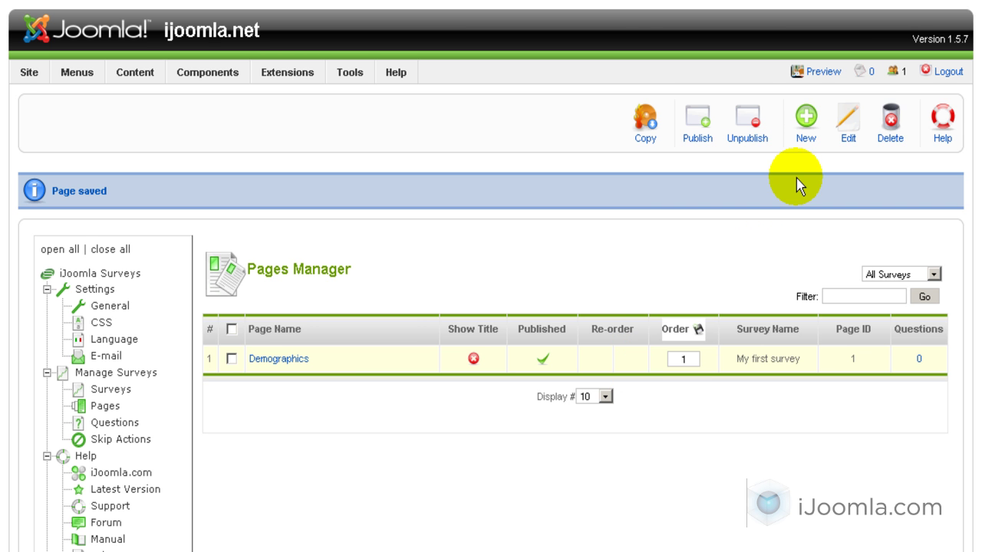
Step: Create a new page named "General questions" for "My first survey", check its publishing option, and save it
left_click(805, 116)
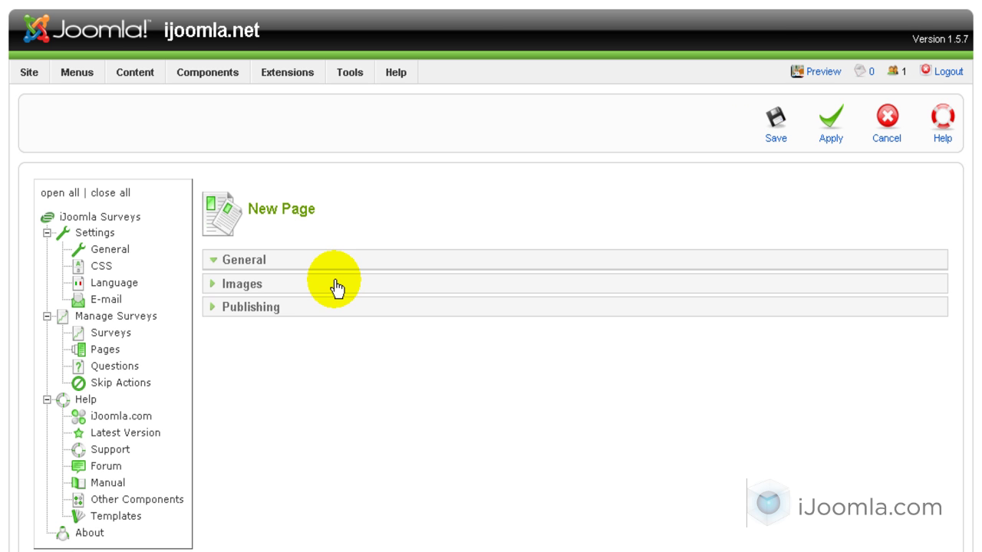
left_click(326, 290)
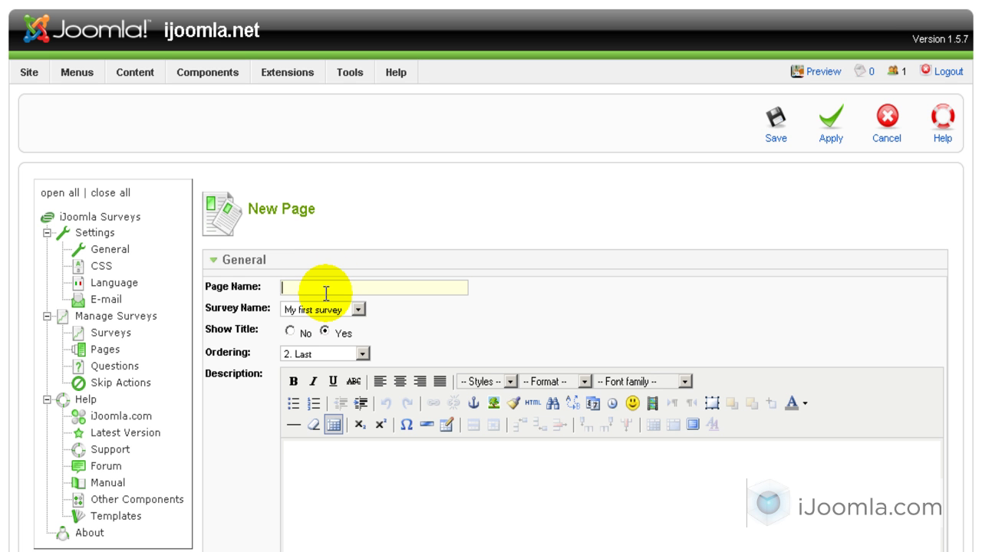
type("General questions")
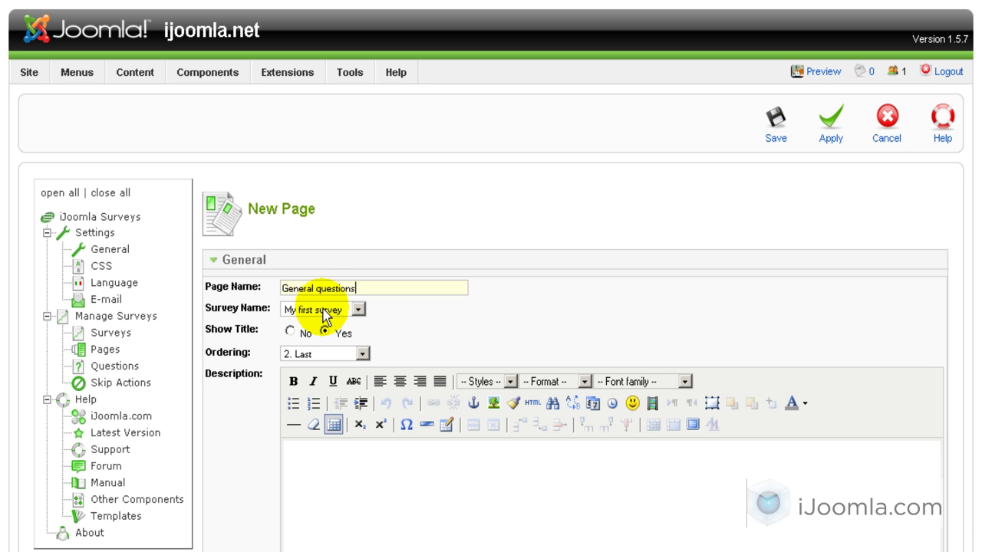
scroll(320, 322, "down", 4)
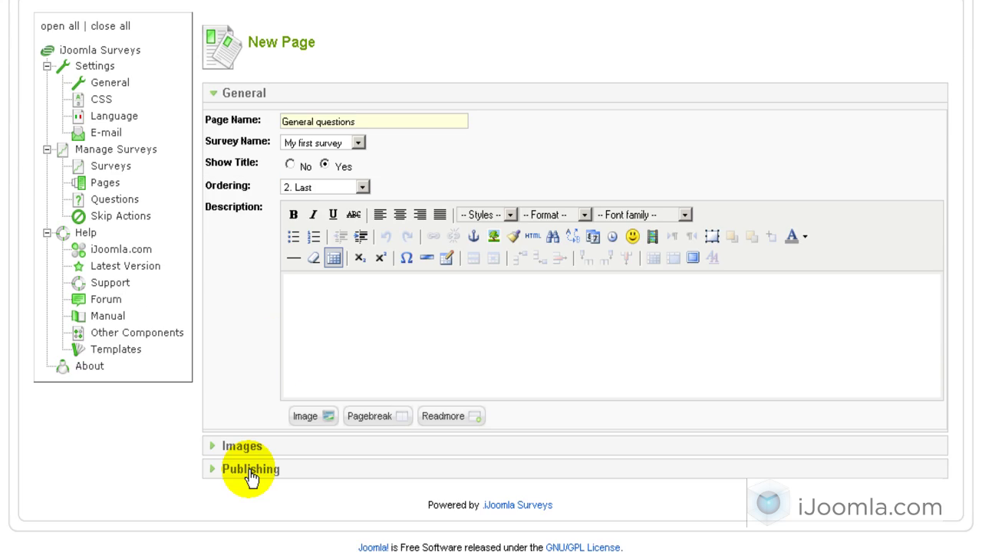
left_click(249, 470)
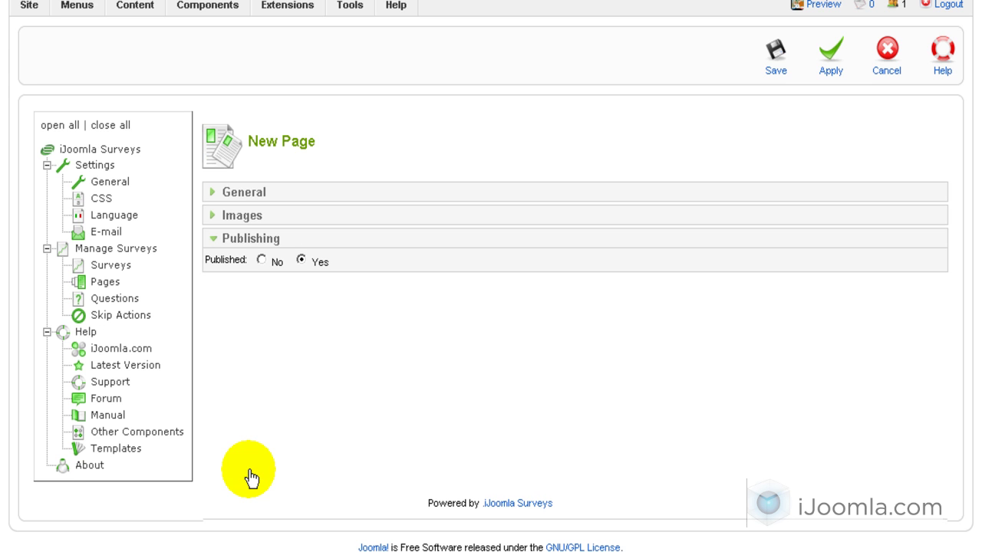
scroll(462, 362, "up", 2)
left_click(774, 136)
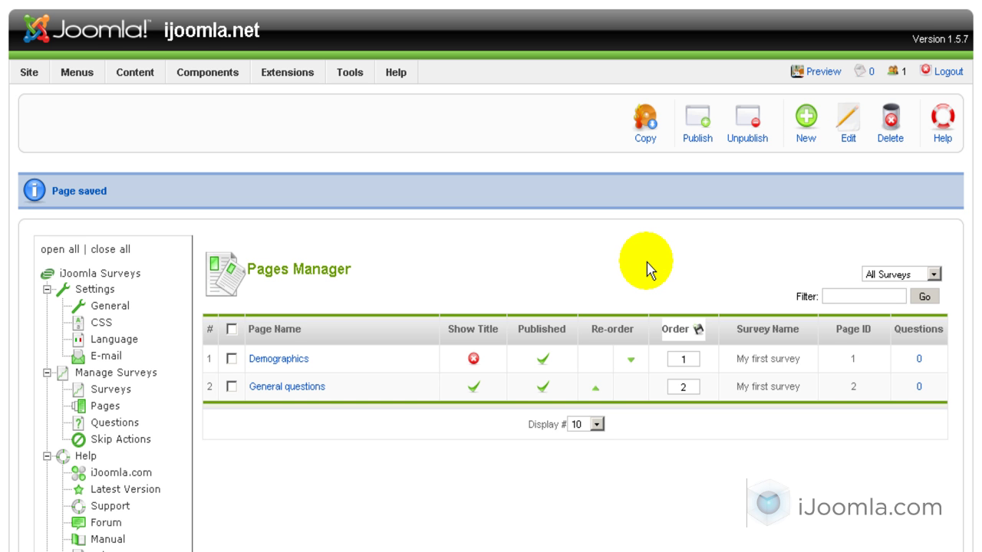
Step: Create and save another page named "Lifestyle" for "My first survey"
left_click(808, 117)
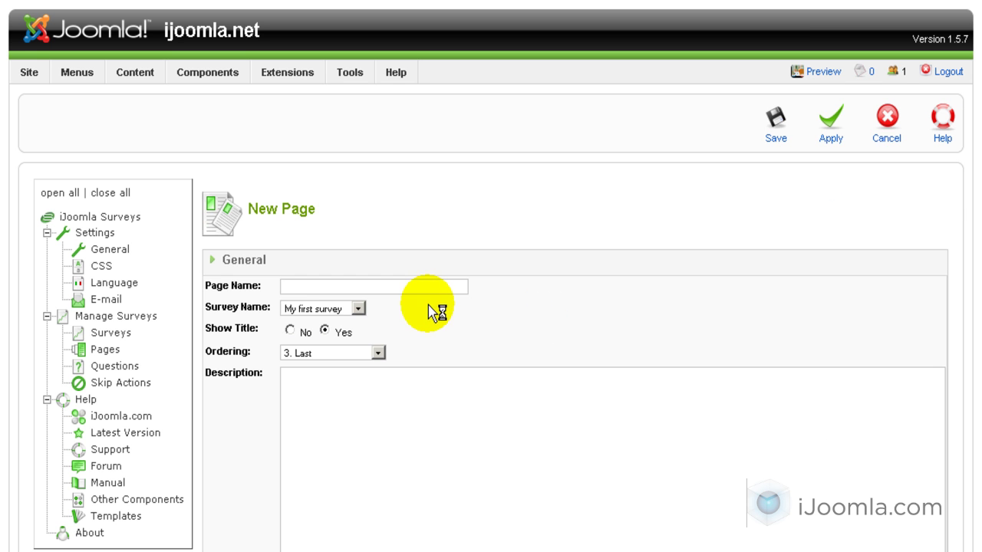
left_click(361, 287)
left_click(361, 285)
type("Lifestyle")
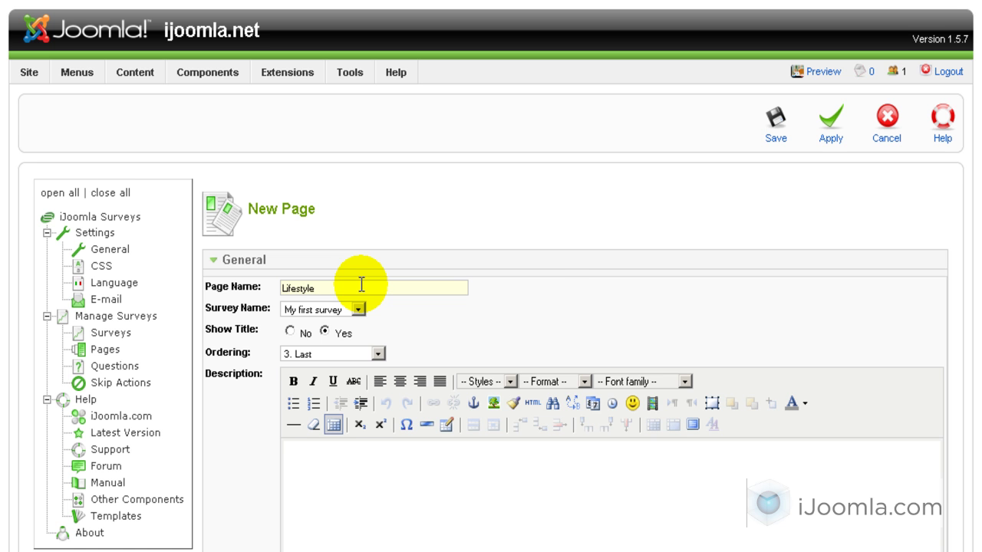
scroll(339, 369, "down", 3)
scroll(359, 335, "up", 3)
left_click(775, 125)
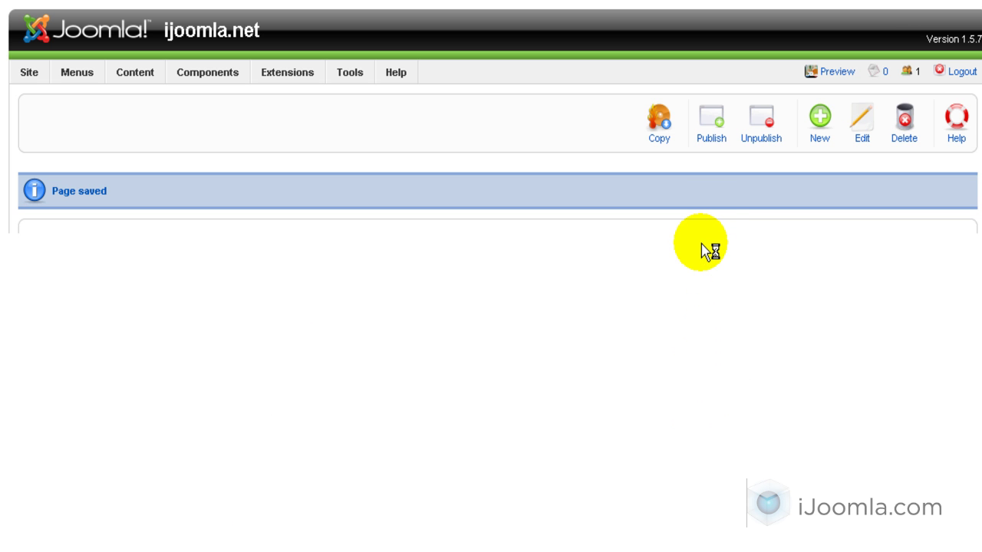
Step: Start a new survey question and assign it to the Demographics page of "My first survey"
scroll(384, 341, "down", 2)
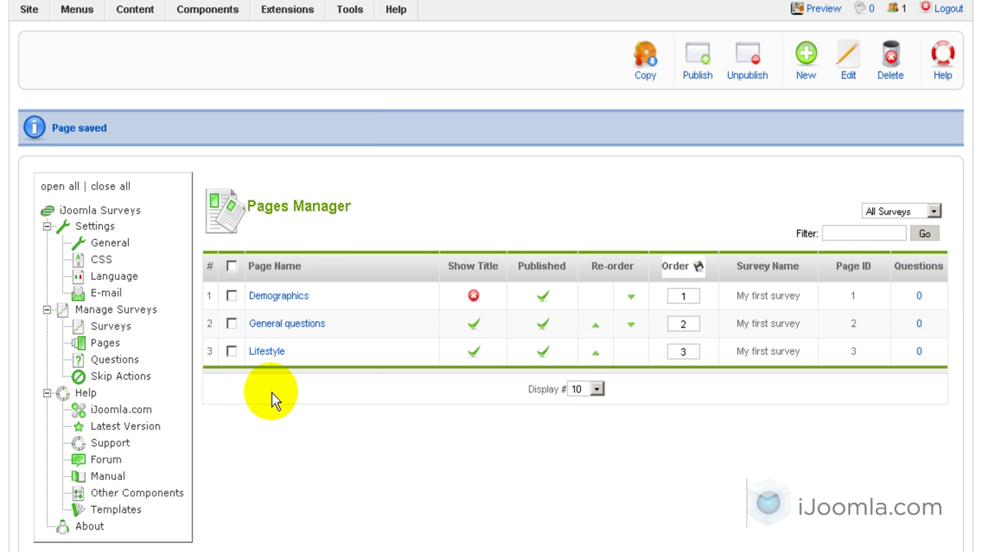
left_click(112, 364)
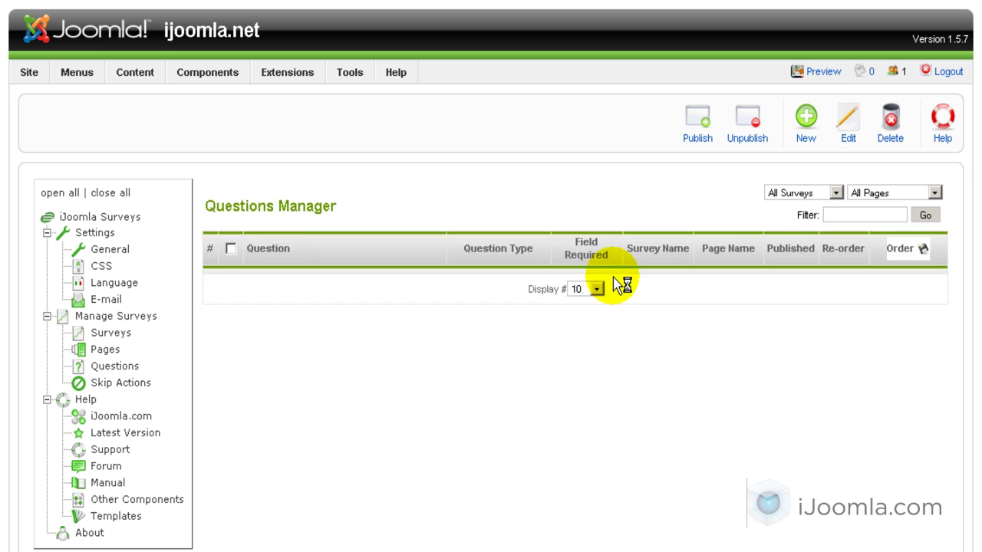
left_click(806, 117)
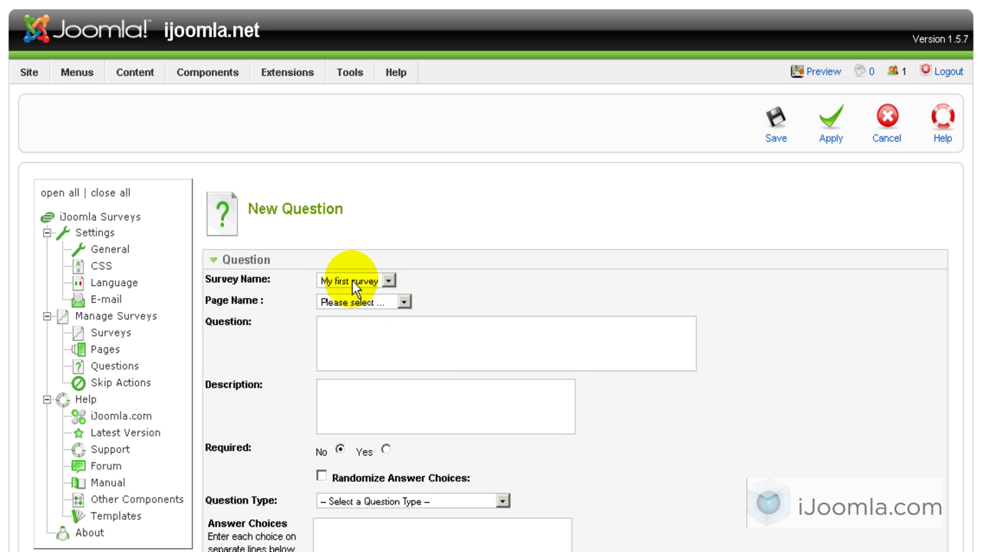
left_click(375, 304)
left_click(367, 328)
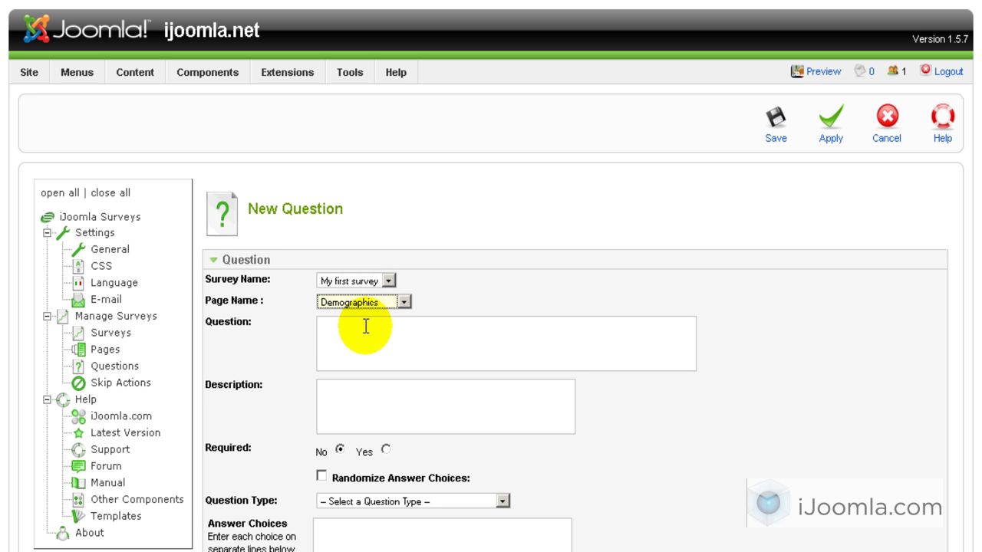
left_click(366, 326)
Step: Look over the available question types and enter "Gender" as the question text
scroll(366, 326, "down", 2)
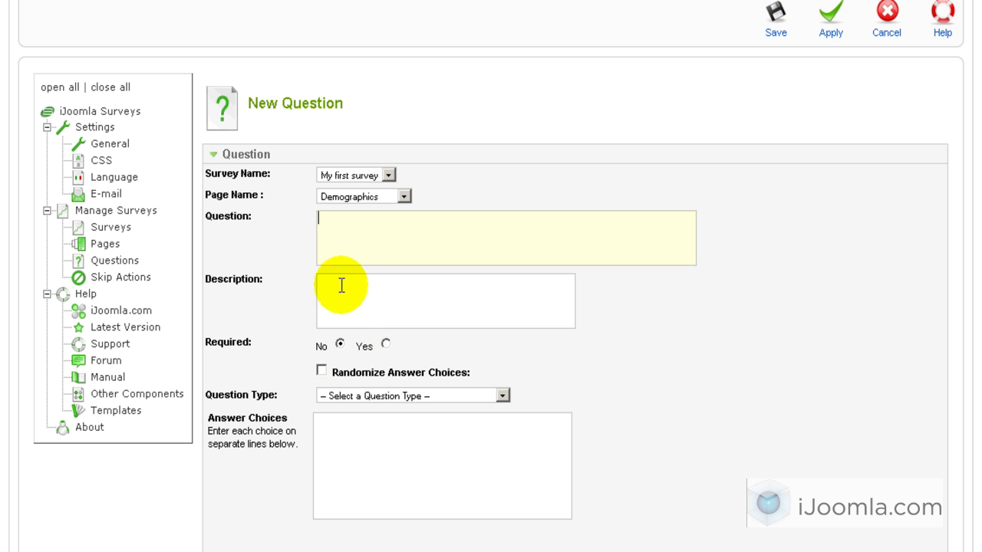
left_click(392, 397)
left_click(392, 398)
left_click(430, 396)
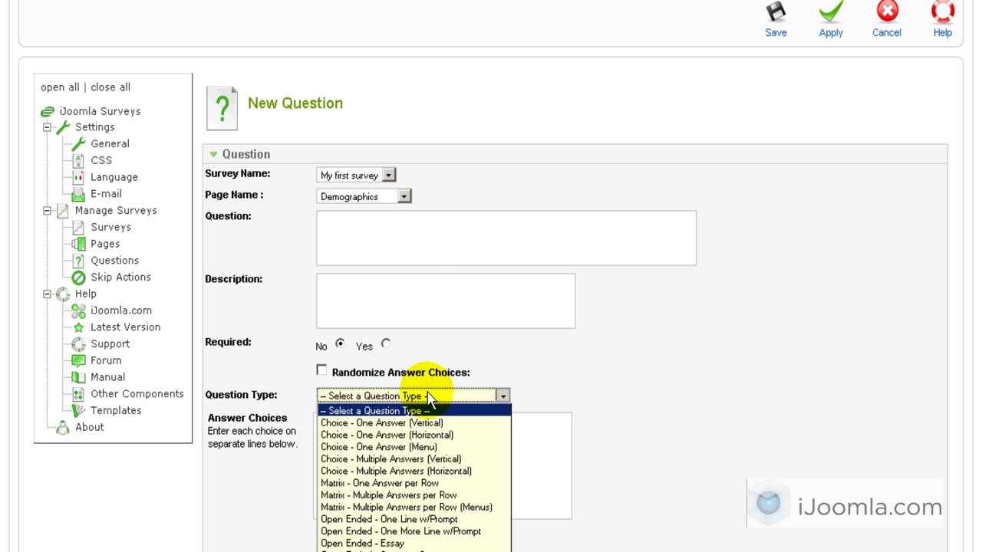
left_click(406, 244)
left_click(404, 240)
type("Gender")
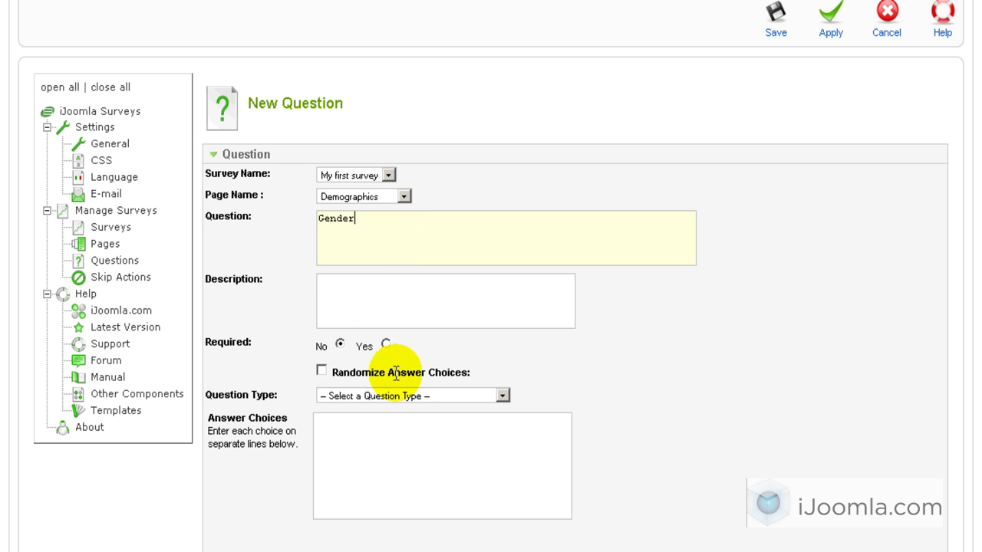
Step: Make the Gender question required and set its type to Choice - One Answer (Horizontal)
left_click(366, 295)
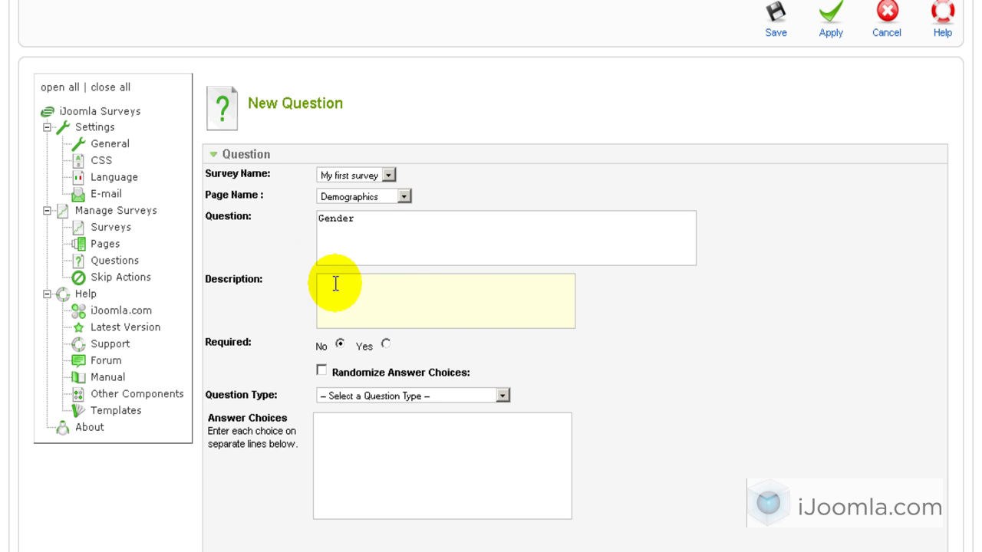
scroll(311, 299, "down", 3)
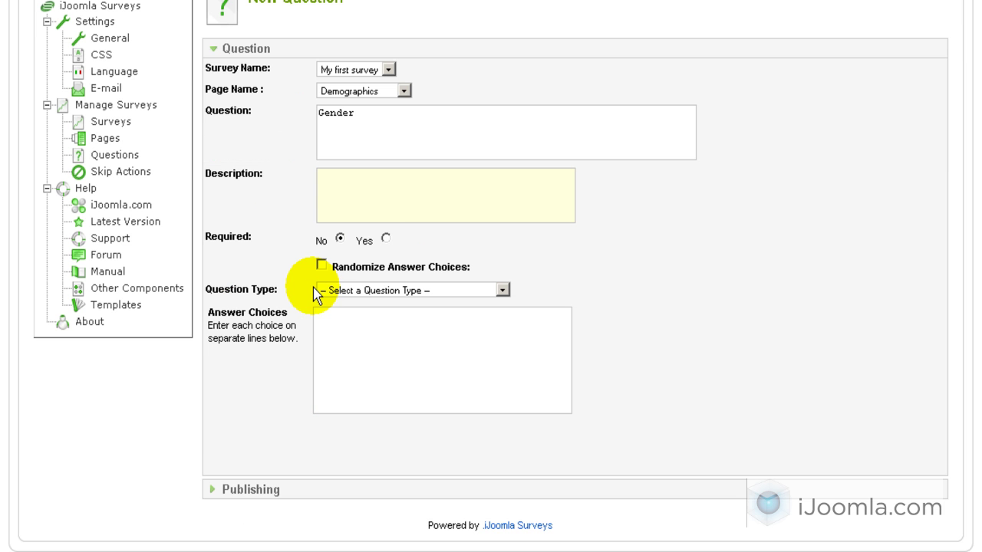
left_click(386, 239)
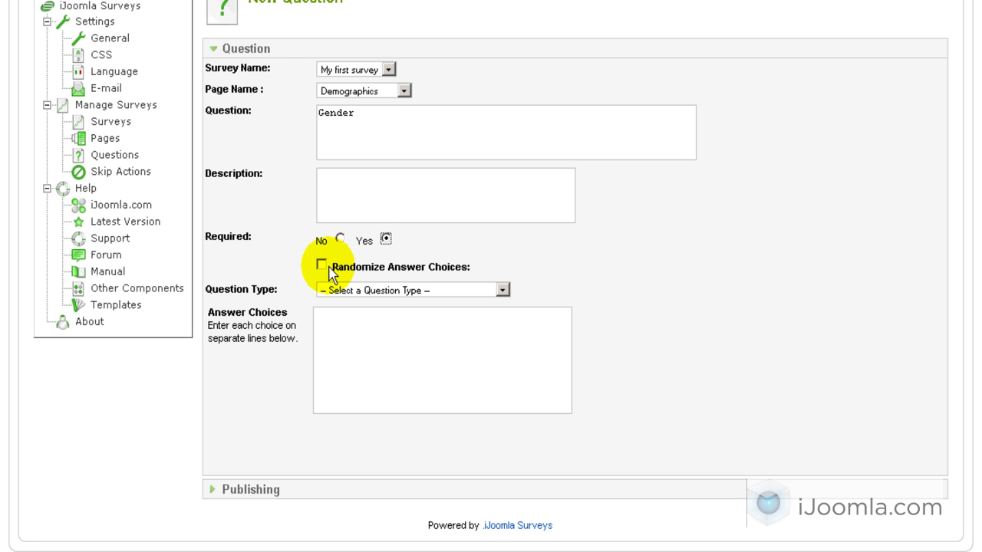
left_click(463, 295)
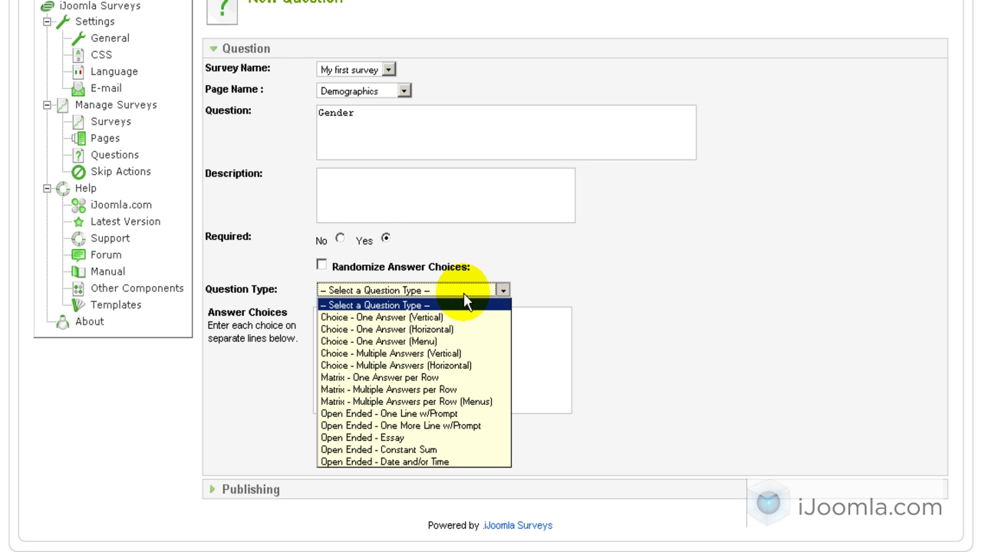
left_click(395, 330)
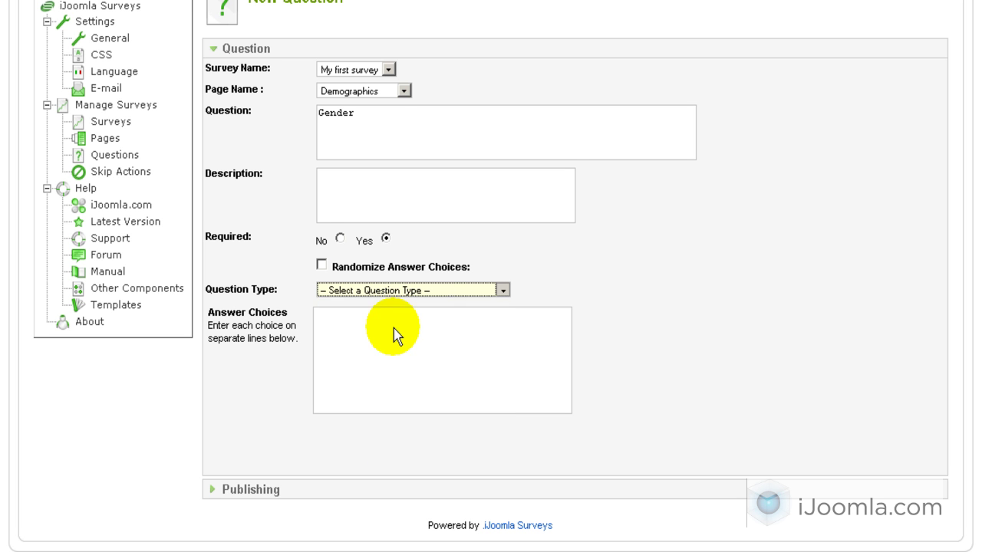
Step: Enter Female and Male as the Gender question's answer choices on separate lines, then save the question
left_click(394, 330)
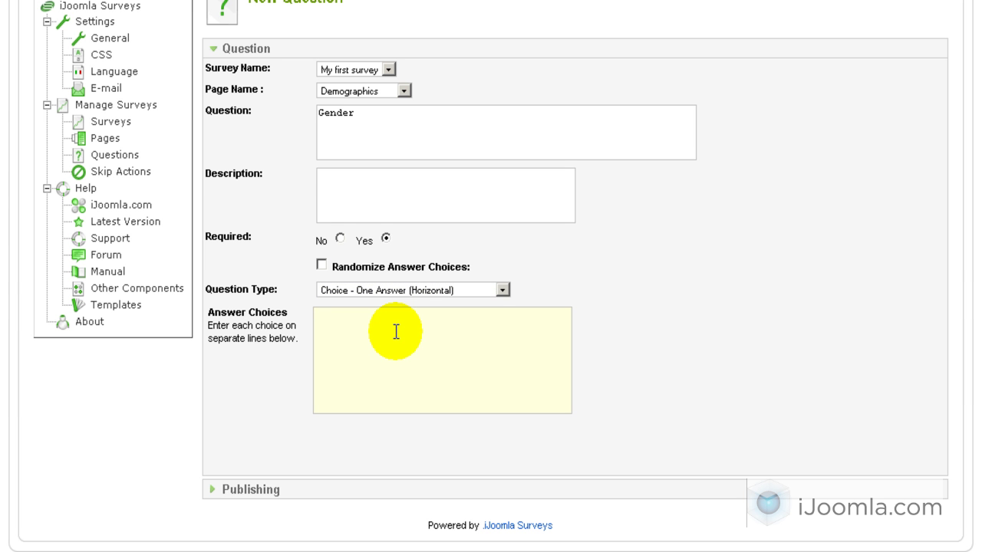
type("Female")
key("Return")
type("Make")
key("BackSpace")
key("BackSpace")
type("le")
left_click(247, 491)
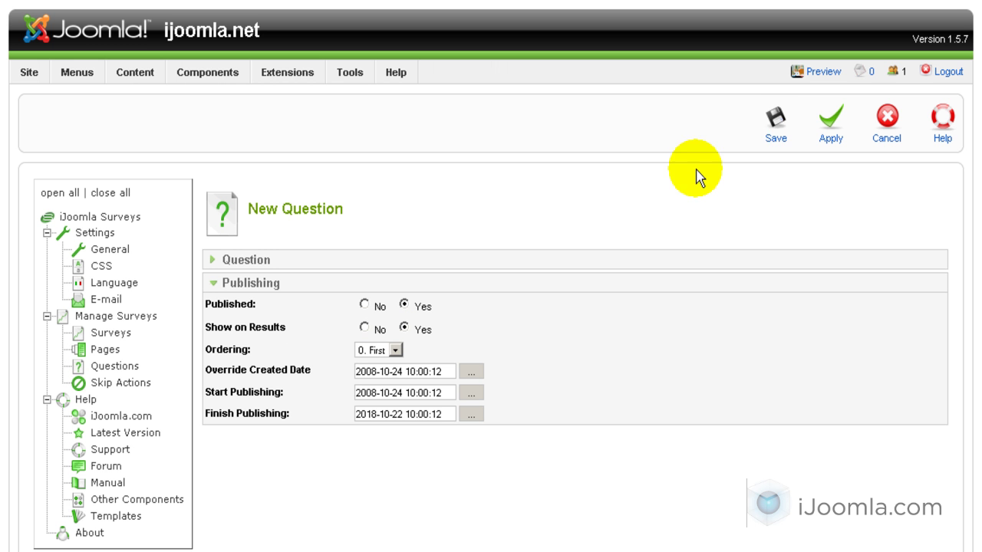
scroll(697, 175, "up", 2)
left_click(779, 129)
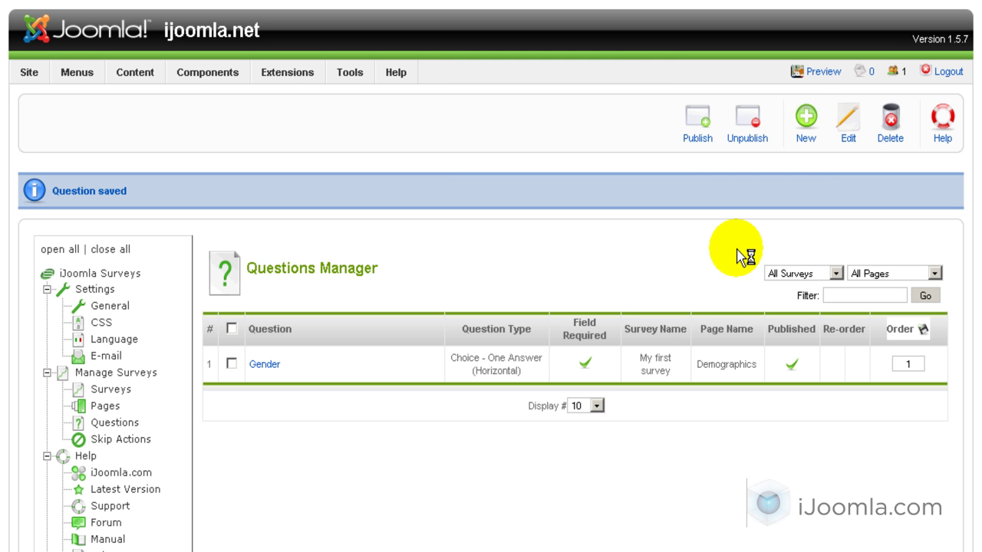
Step: Start another new question on the Demographics page of "My first survey" with the text "Age Range"
left_click(811, 124)
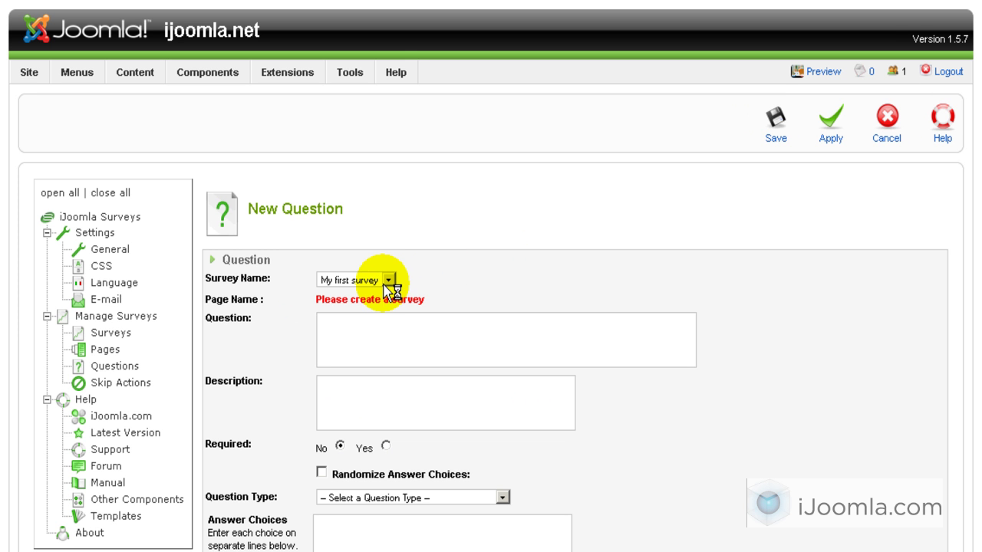
left_click(386, 280)
left_click(384, 292)
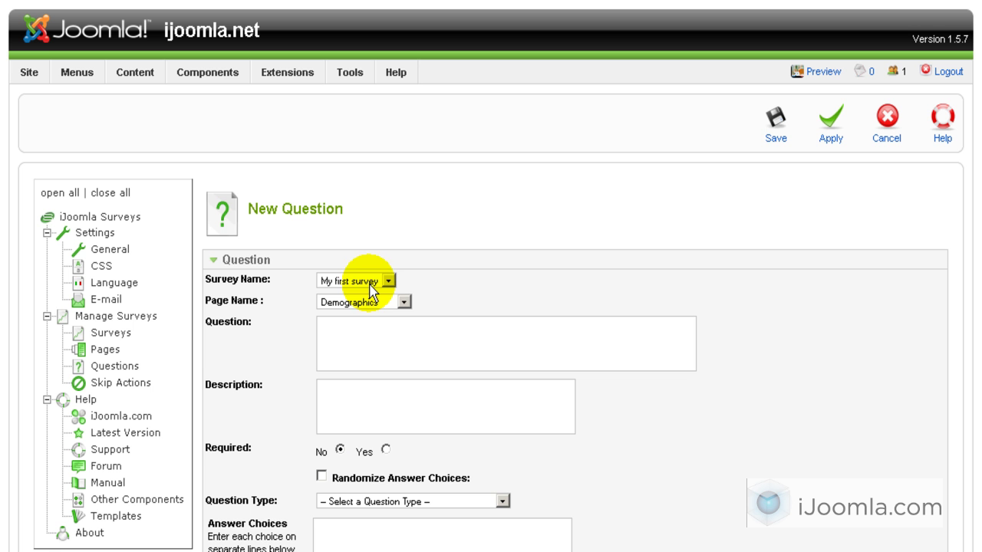
left_click(356, 336)
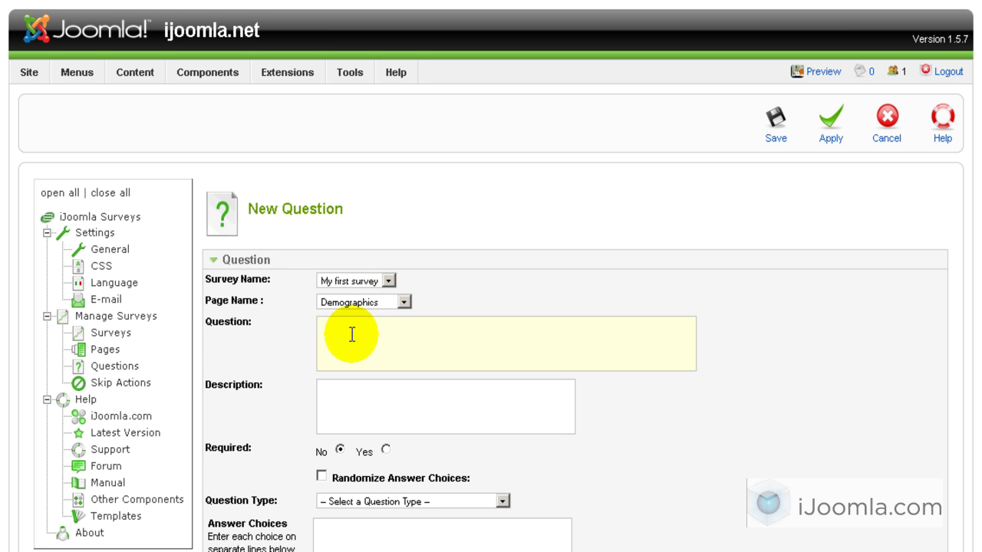
type("Age Range")
Step: Make the Age Range question required and set its type to Choice - One Answer (Menu)
scroll(353, 335, "down", 3)
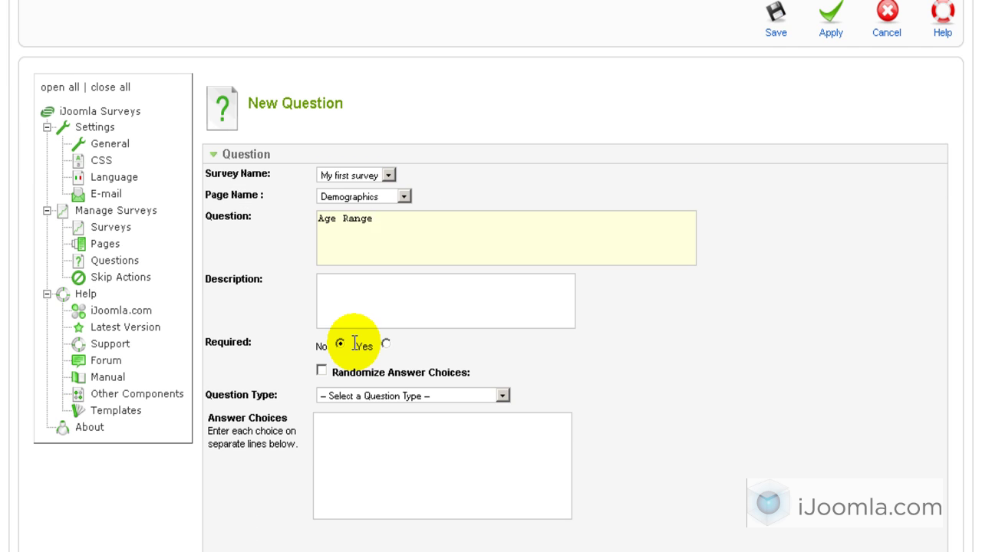
left_click(387, 344)
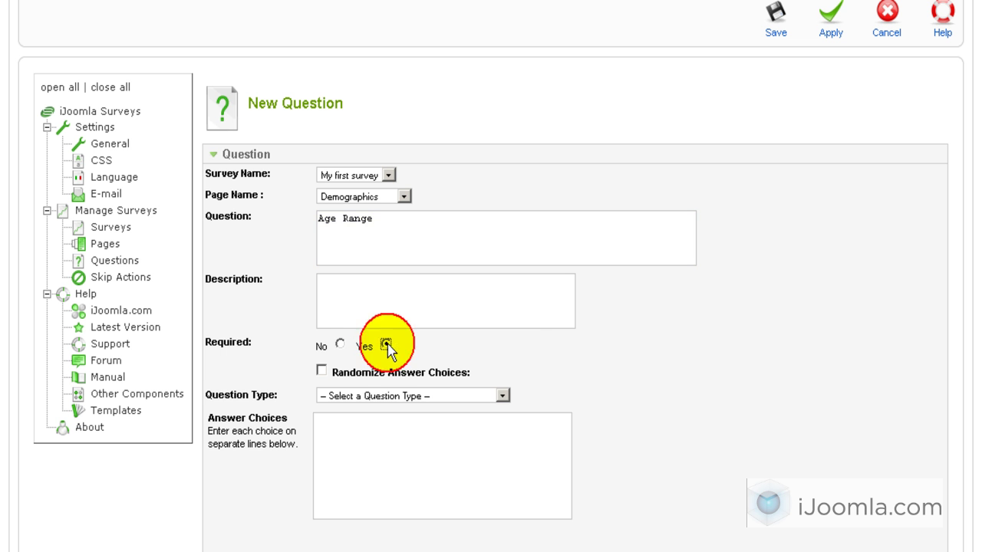
left_click(394, 396)
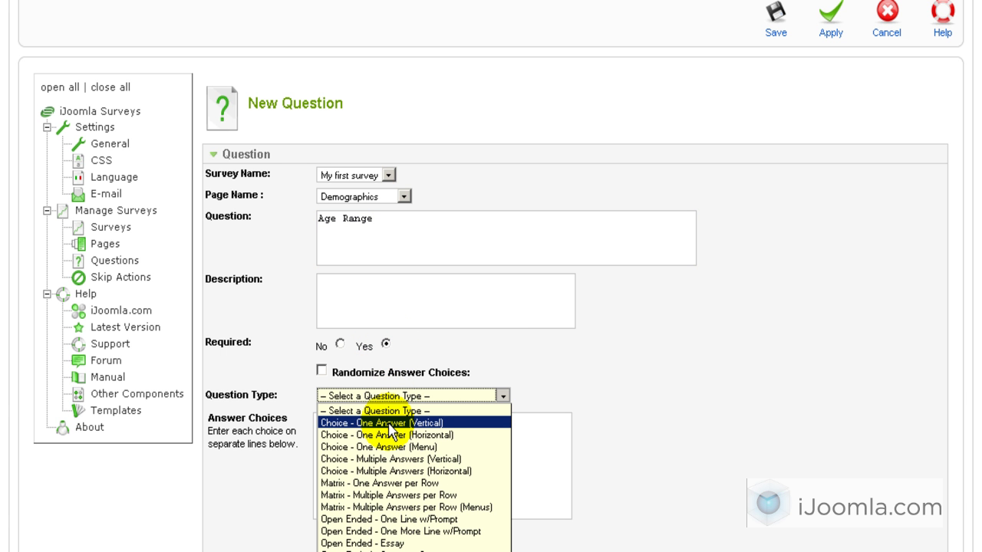
left_click(389, 448)
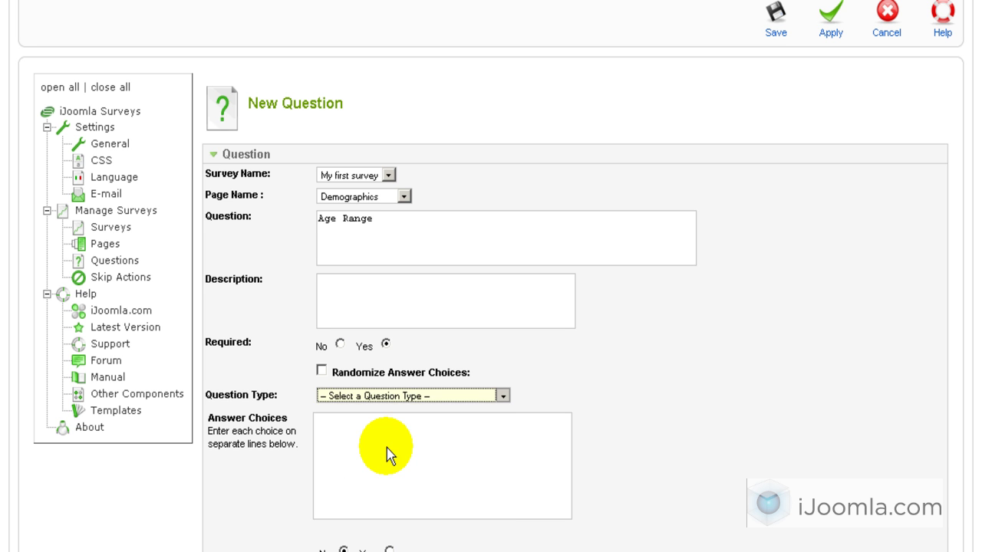
Step: Enter the Age Range answer choices Under 18, 19-30, 30-50 and Over 50 on separate lines
left_click(387, 447)
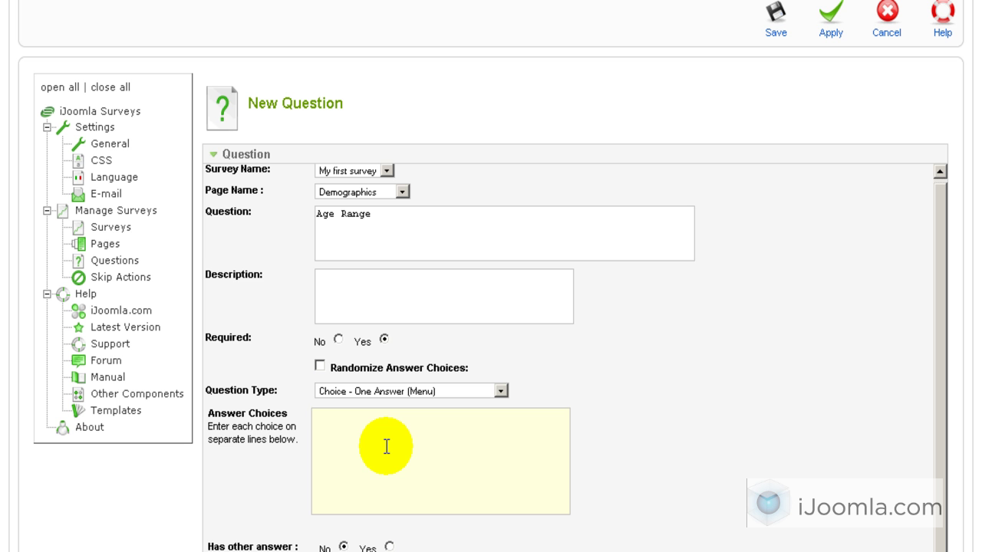
type("Under 18")
key("Return")
type("19-30")
key("Return")
type("30-50")
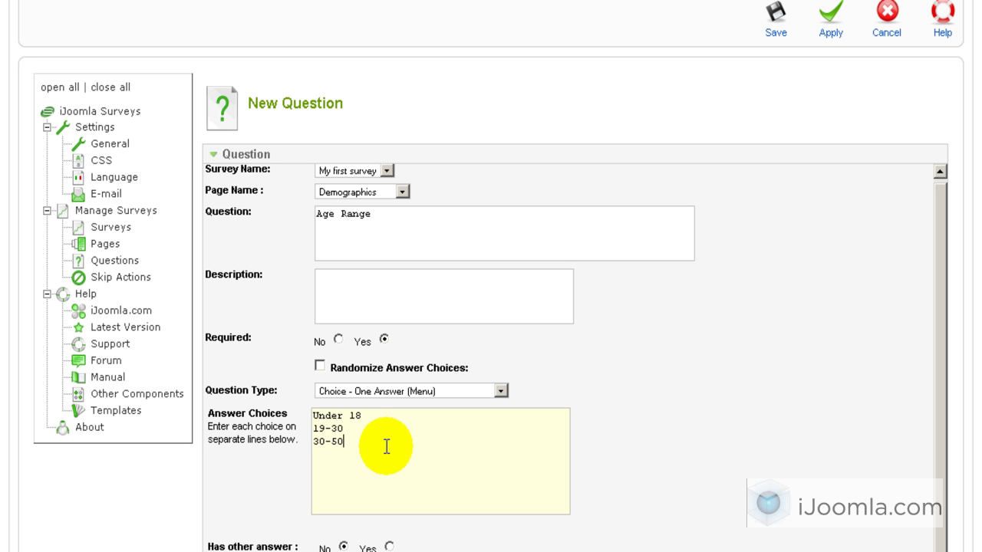
key("Return")
type("5")
key("BackSpace")
type("Over 50")
Step: Open the Age Range question's publishing settings, leave them at their defaults, and save the question
scroll(387, 447, "down", 1)
scroll(387, 446, "down", 1)
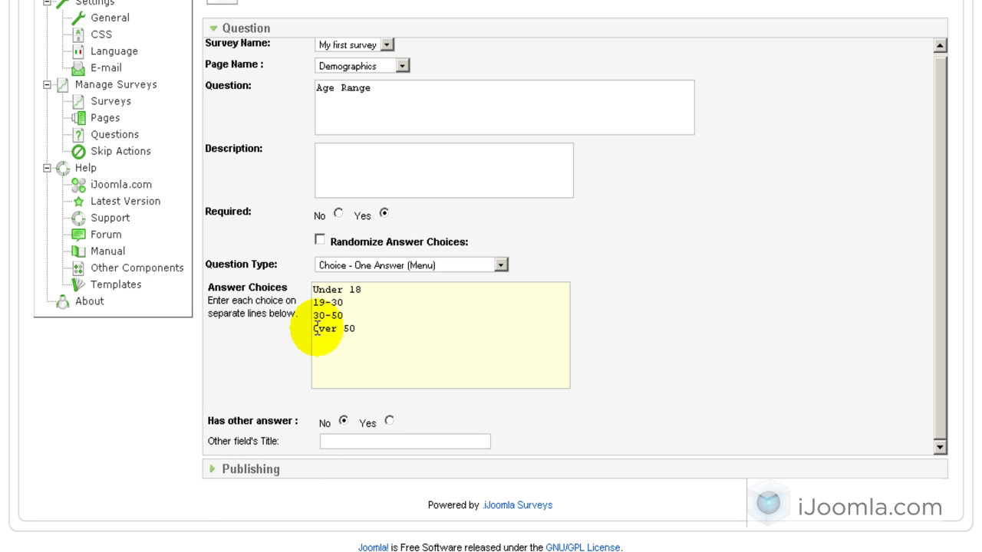
left_click(231, 469)
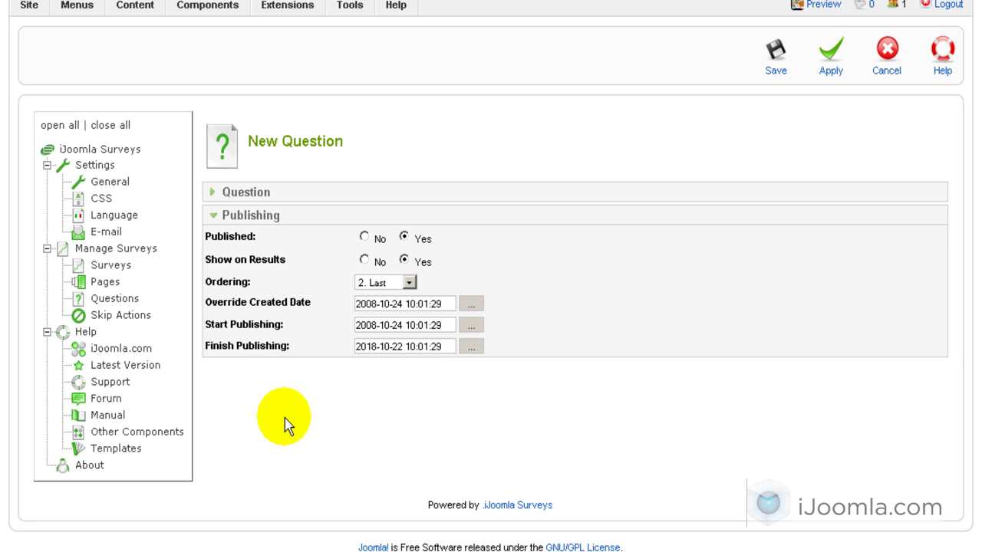
scroll(647, 234, "up", 2)
left_click(774, 115)
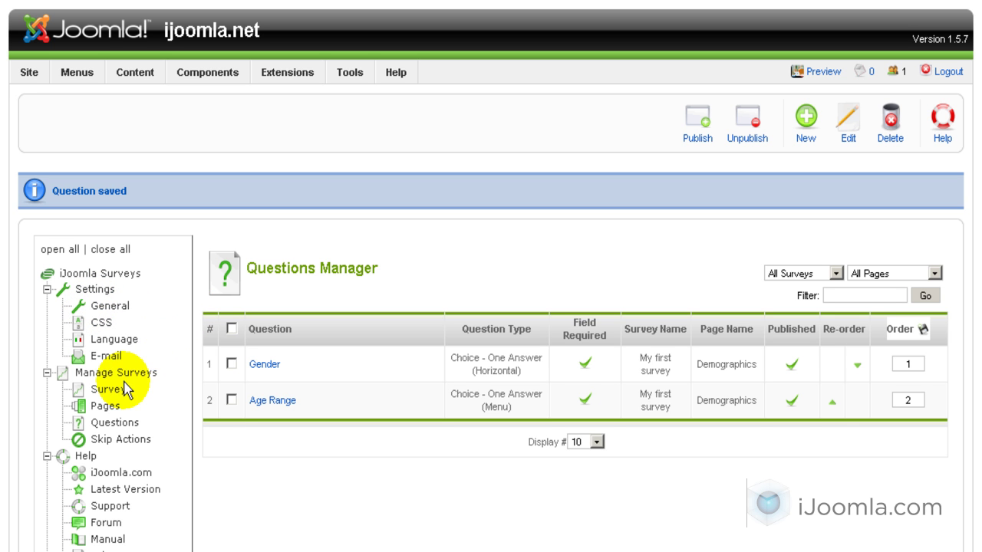
Step: Preview "My first survey" from the Surveys Manager, inspect the Gender and Age Range questions, then close the preview
left_click(116, 392)
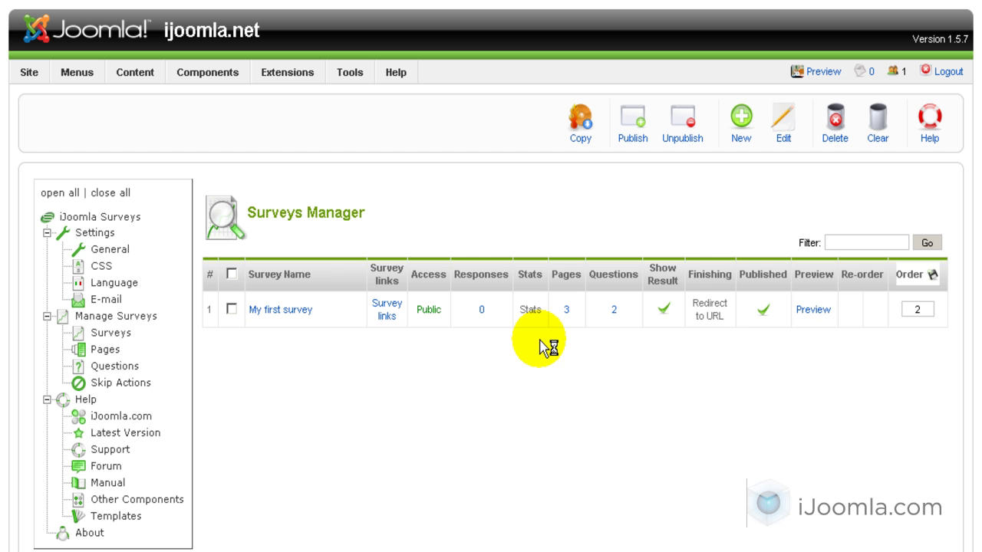
left_click(814, 310)
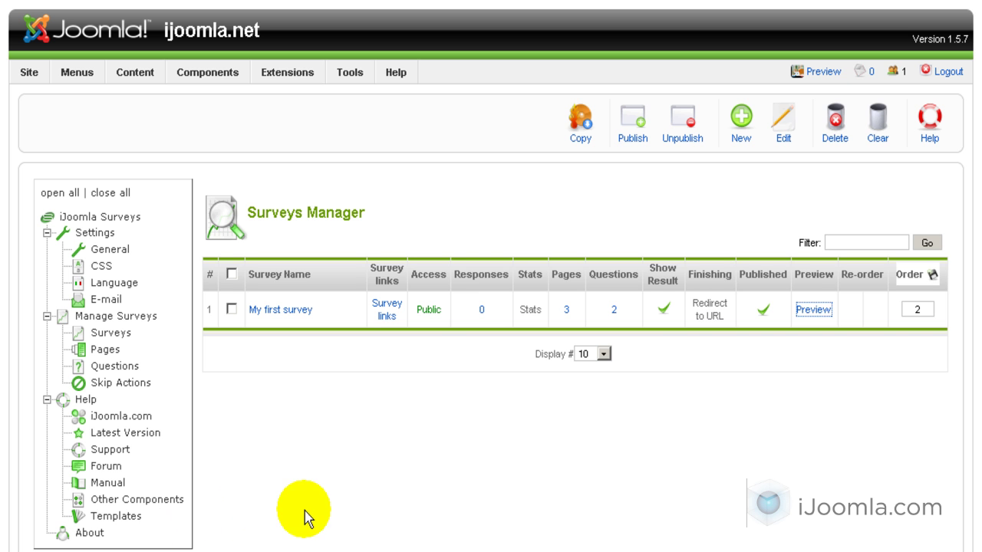
left_click(811, 310)
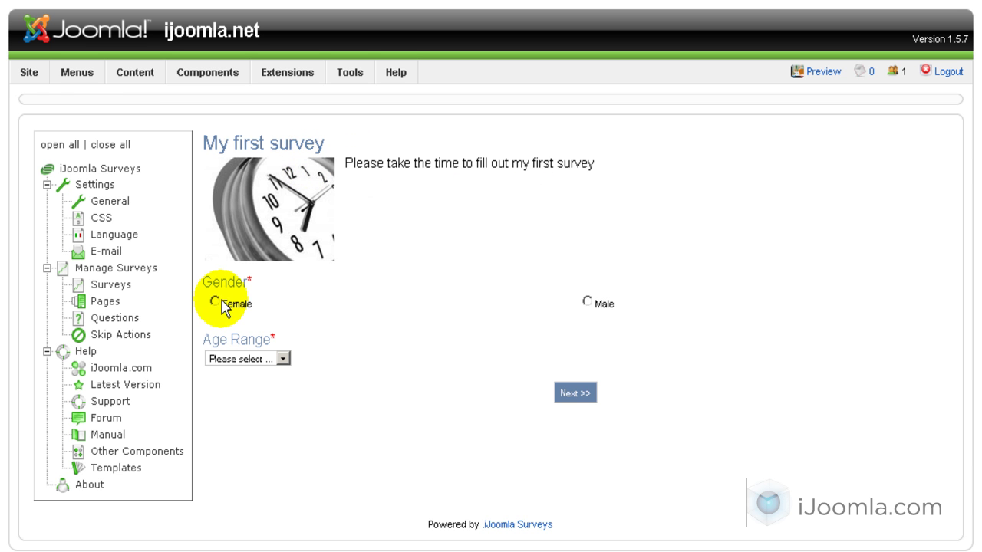
double_click(249, 283)
left_click(244, 360)
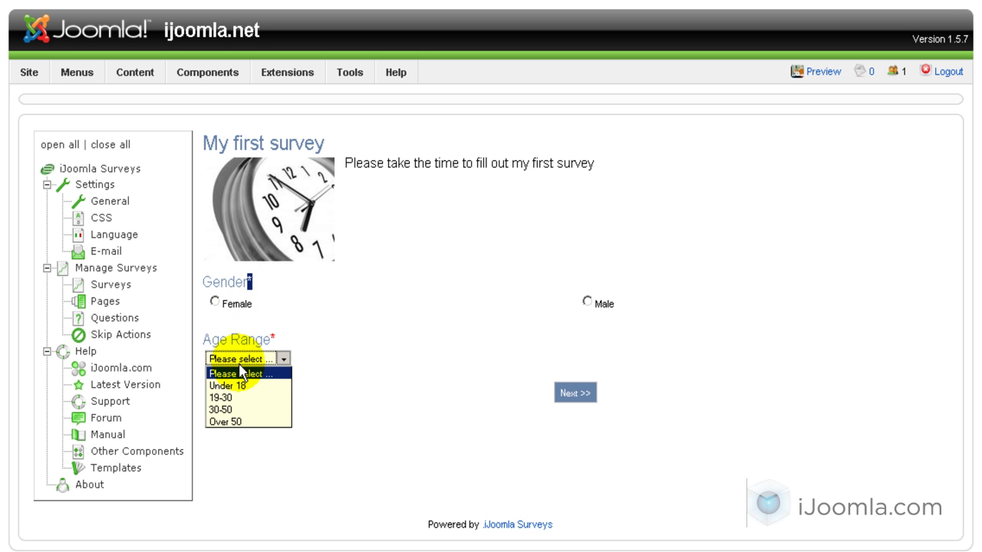
left_click(412, 343)
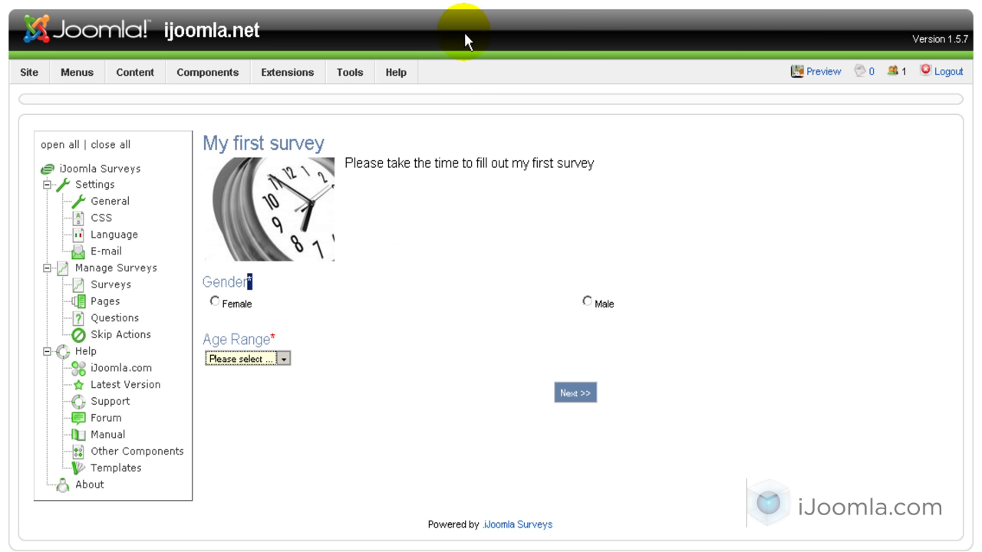
key("ctrl+w")
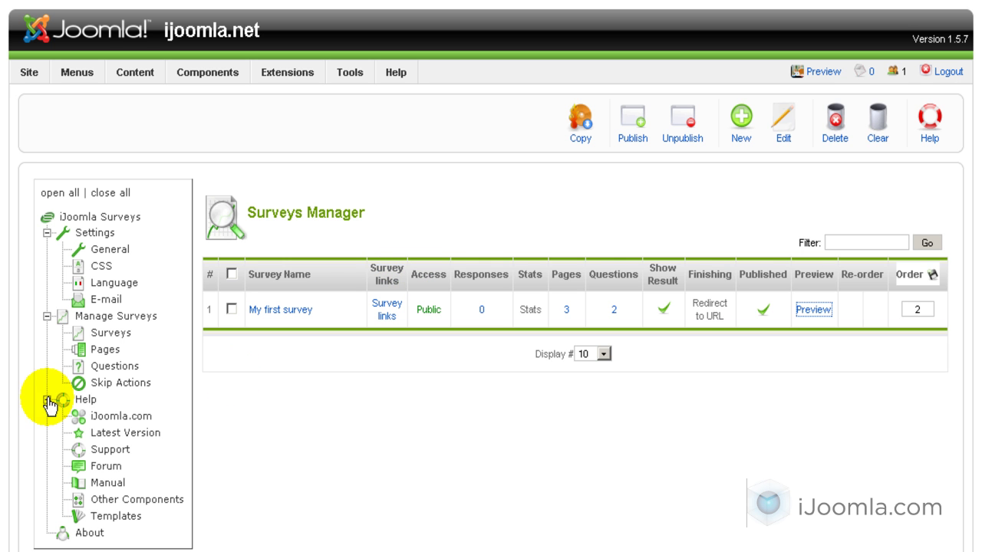
Step: Start a new question in "My first survey" and assign it to the General questions page
left_click(112, 366)
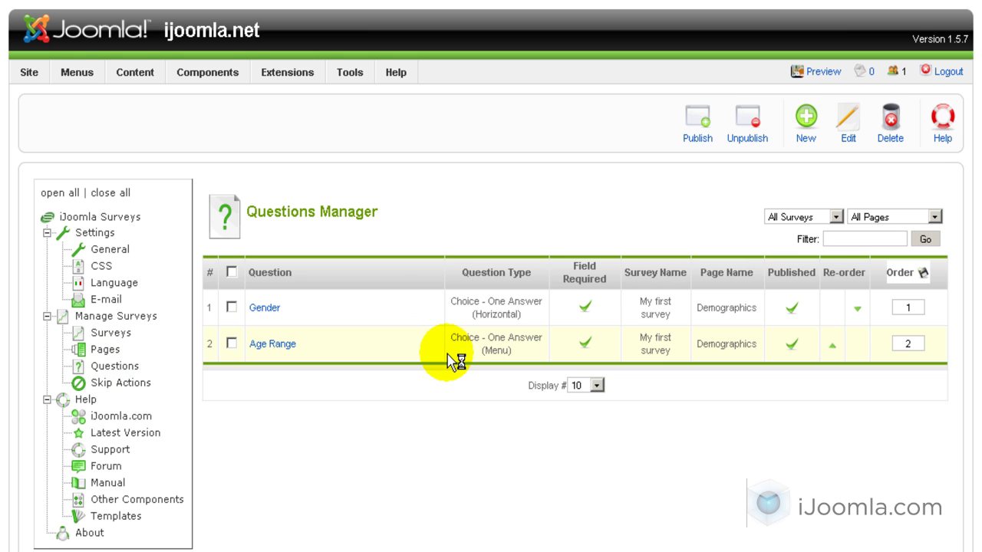
left_click(806, 118)
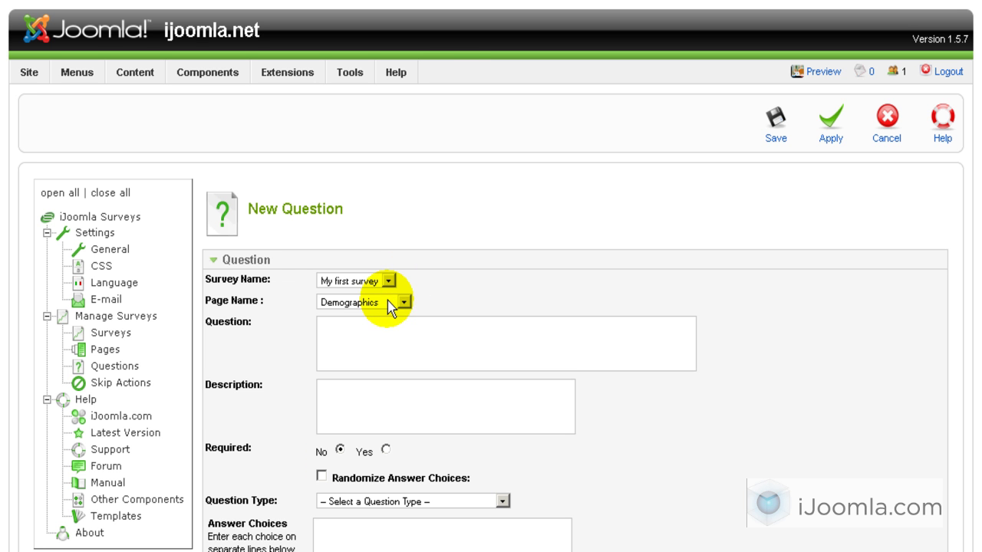
left_click(388, 303)
left_click(372, 341)
left_click(373, 340)
scroll(370, 340, "down", 2)
scroll(370, 340, "down", 2)
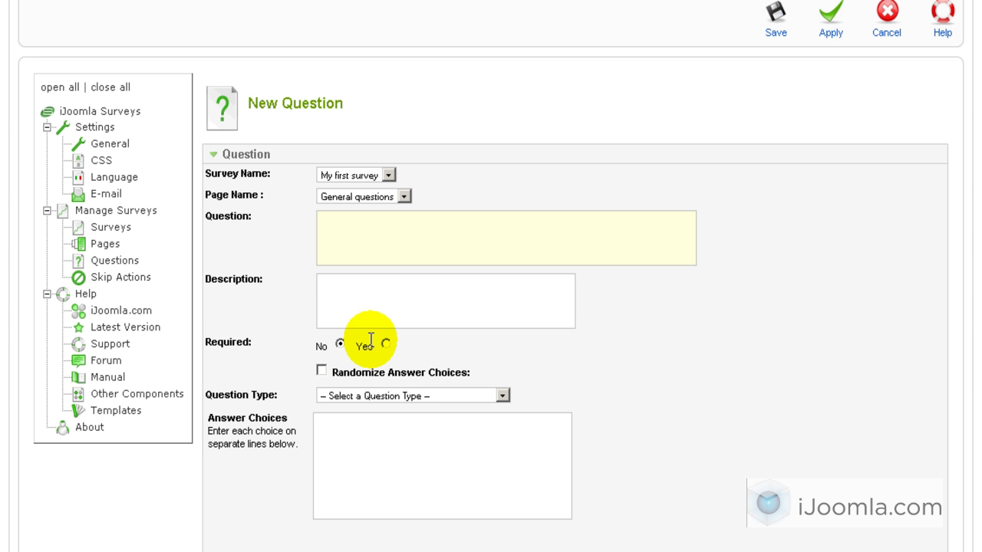
Step: Enter "How many hours you spend on the internet" as the question text
type("How many ch")
key("BackSpace")
key("BackSpace")
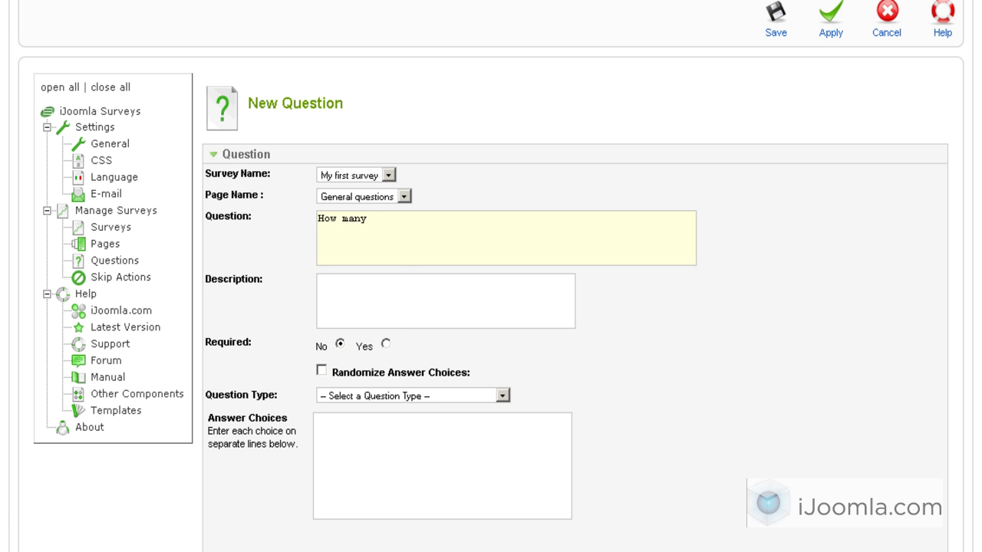
left_click(394, 228)
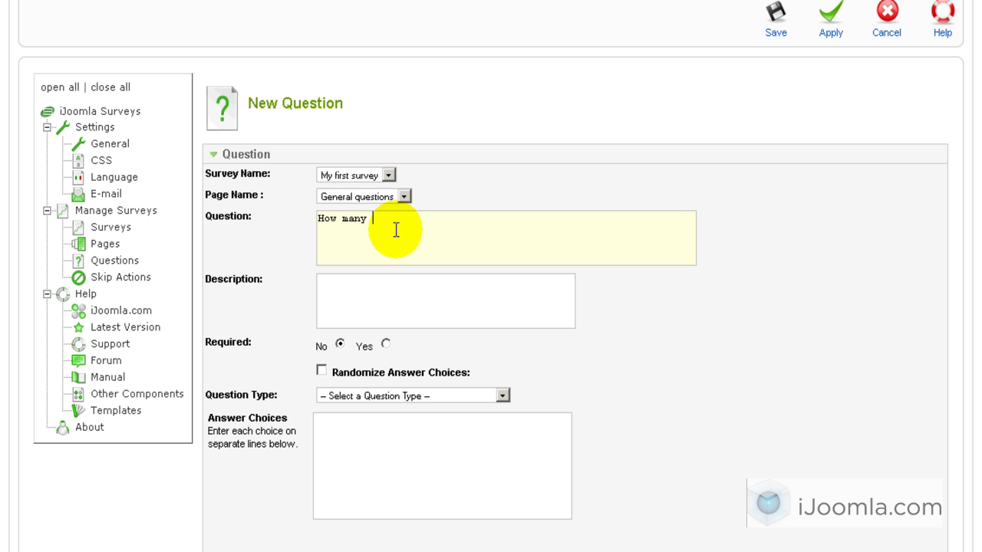
type("hours you spend on t")
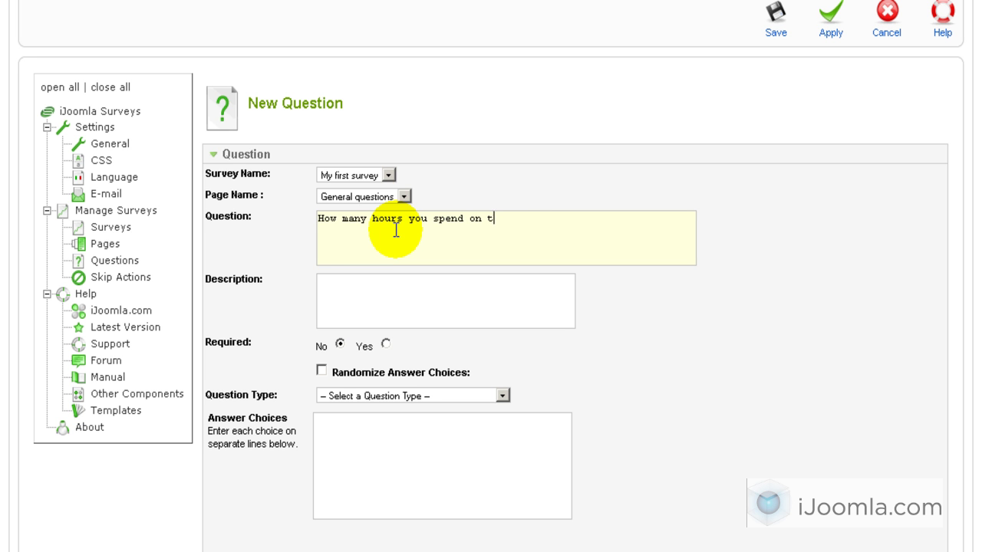
type("he internet")
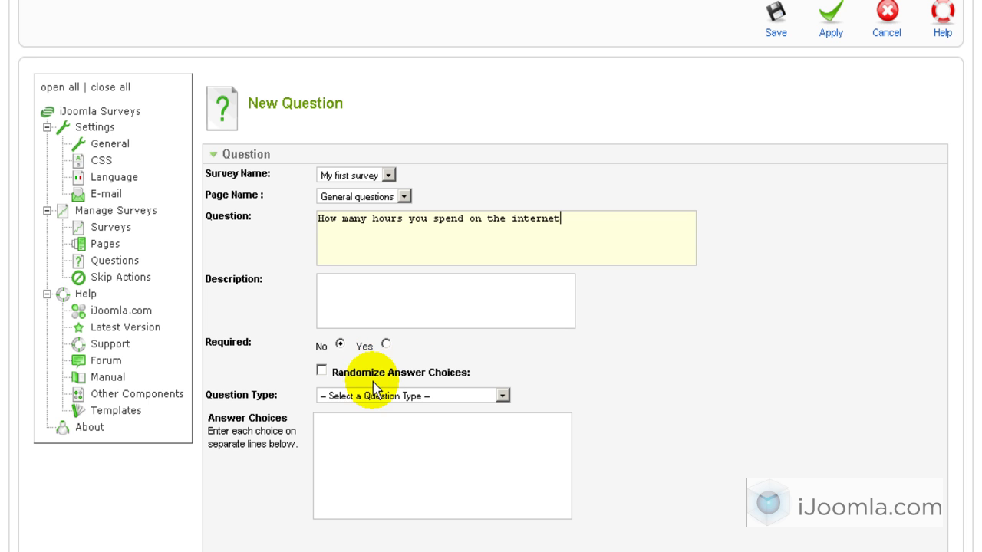
Step: Enable randomized answer choices for the internet hours question and set its type to Choice - One Answer (Menu)
left_click(322, 371)
scroll(324, 375, "down", 3)
left_click(405, 292)
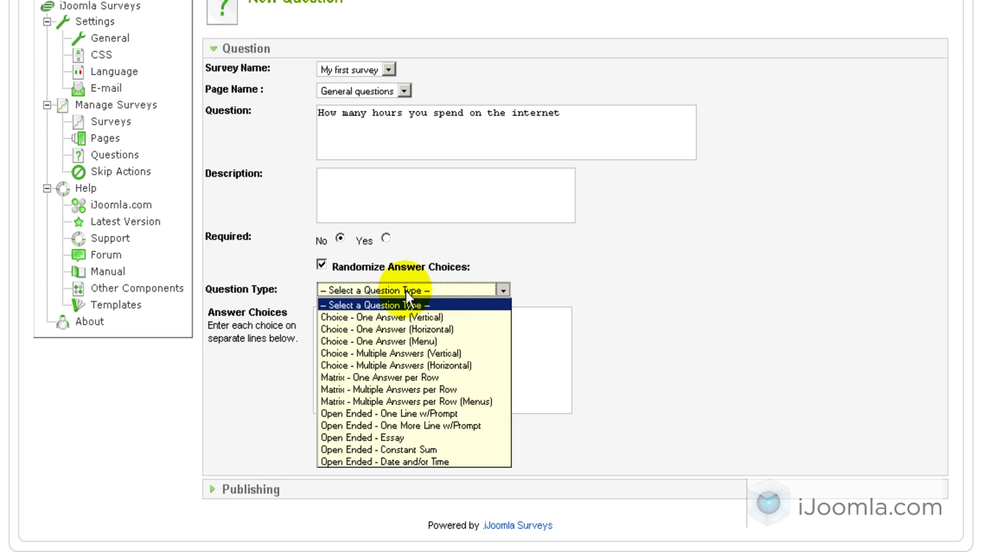
left_click(389, 341)
left_click(389, 341)
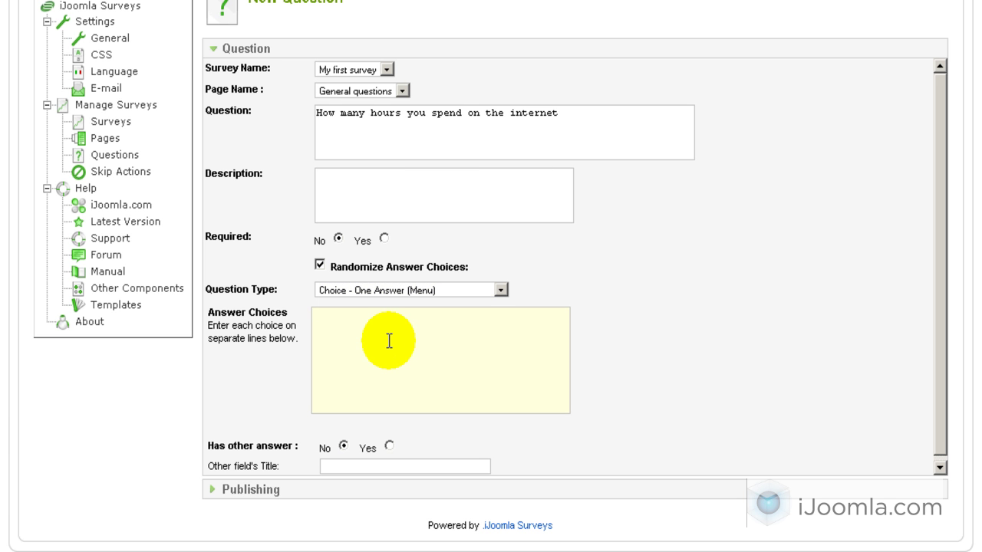
Step: Append "per day" to the question text and enter the answer choices 0, 1-2, 2-4, 4-6 and over 6 on separate lines
left_click(619, 105)
type("per day")
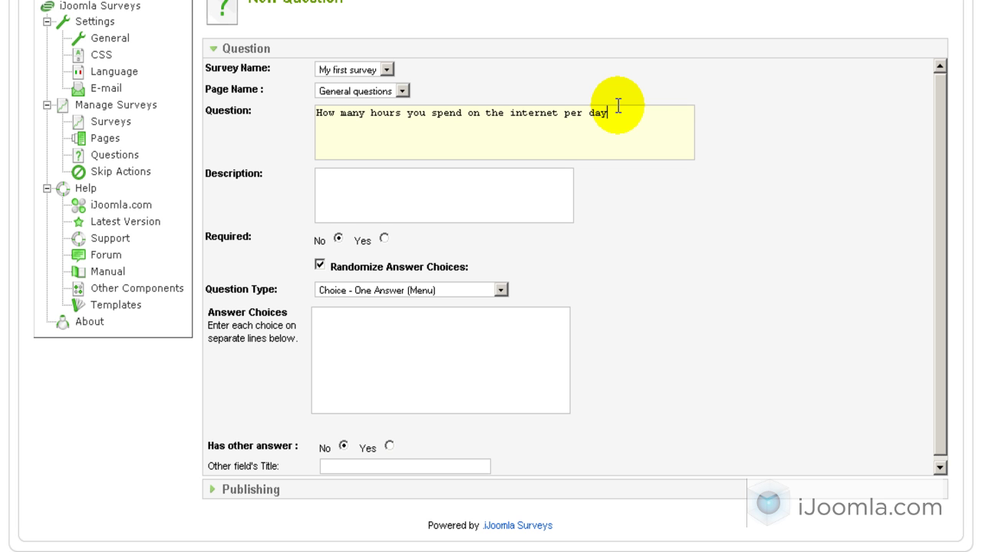
left_click(370, 356)
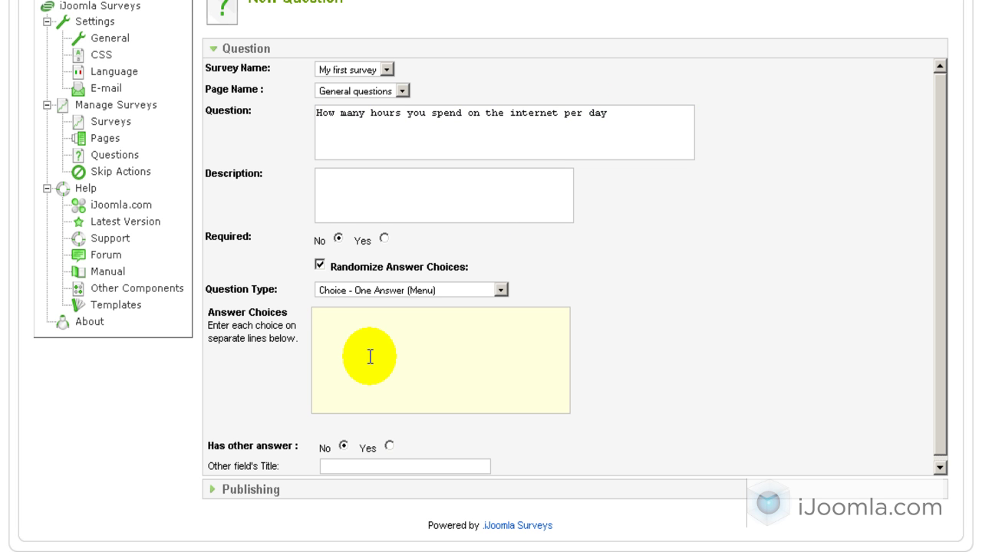
type("0")
key("Return")
type("1-2")
key("Return")
type("2-4-")
key("BackSpace")
key("Return")
type("4-6")
key("Return")
type("over 6")
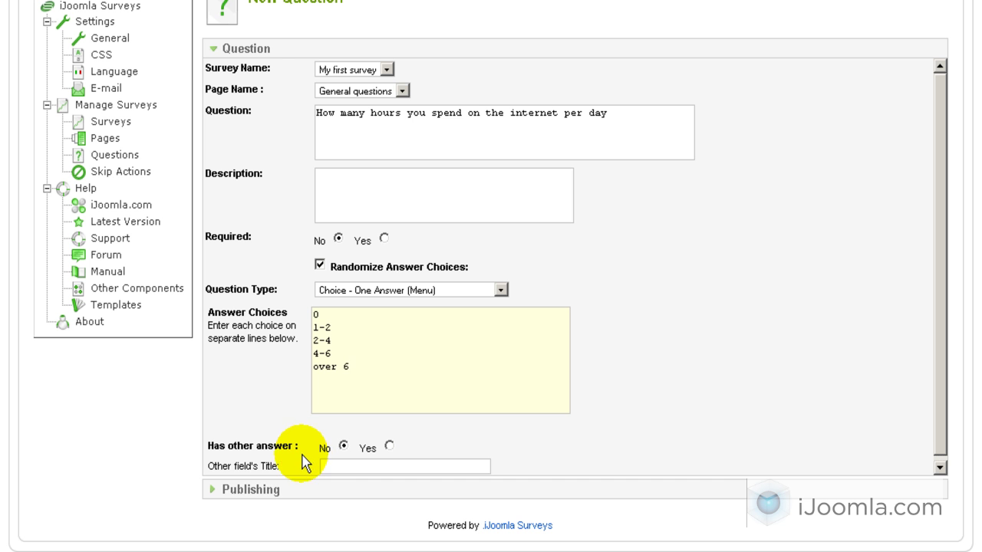
Step: Open the internet hours question's publishing settings, keep the defaults, and save the question
left_click(265, 492)
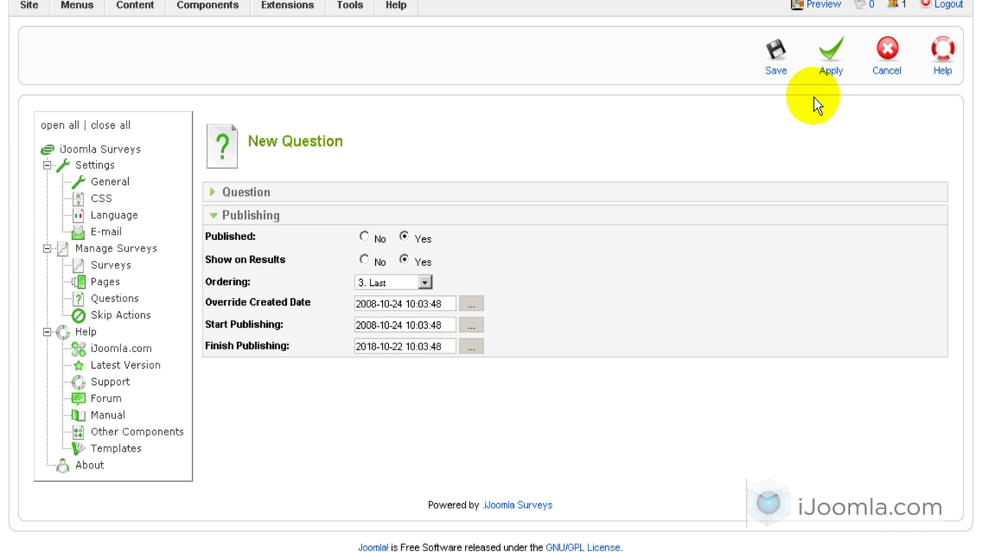
left_click(776, 54)
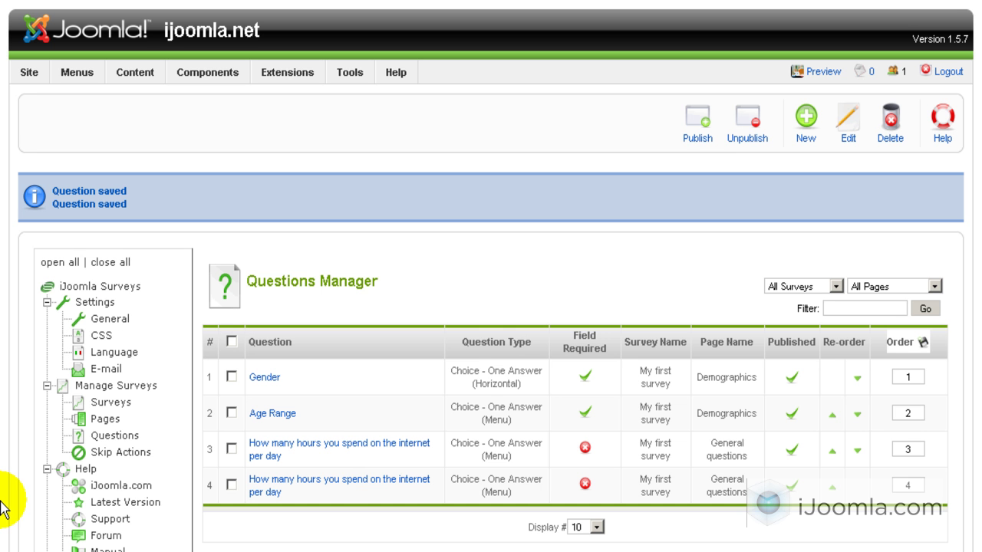
scroll(312, 283, "down", 3)
scroll(693, 205, "up", 3)
Step: Start a new question on the Lifestyle page of "My first survey" with the text "How many time you go on vacation per year"
left_click(807, 66)
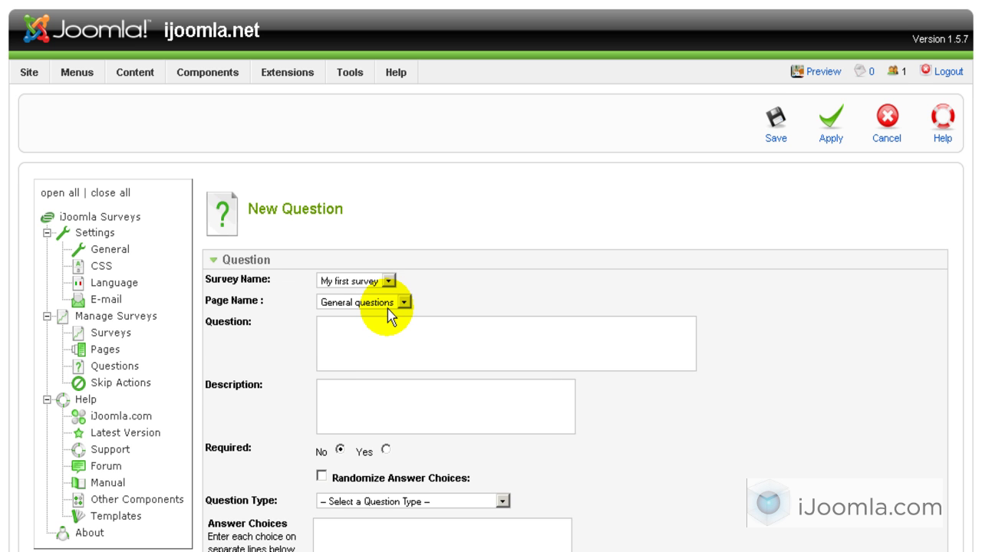
scroll(392, 309, "down", 1)
scroll(396, 313, "down", 2)
left_click(376, 146)
left_click(372, 195)
left_click(376, 198)
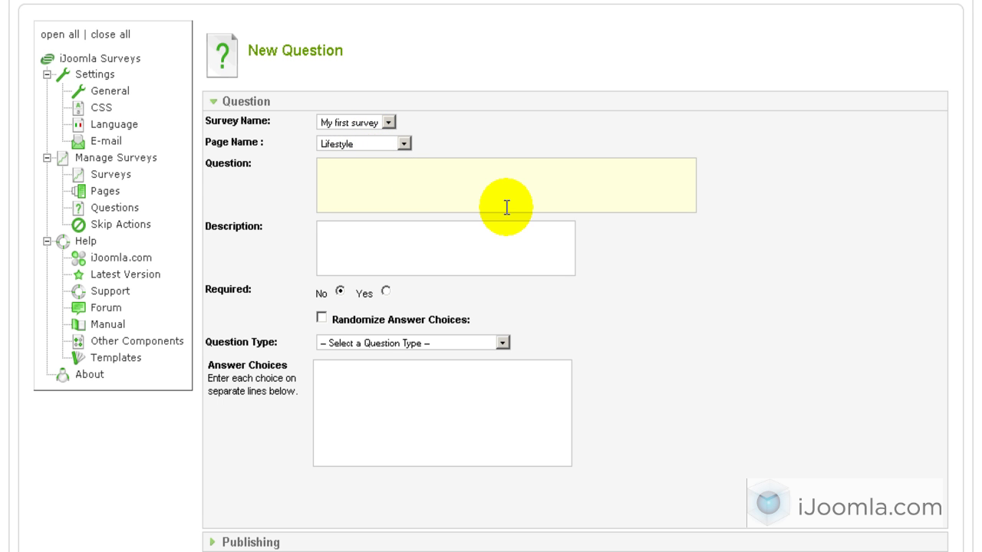
type("How many time you")
key("BackSpace")
type("on vacat")
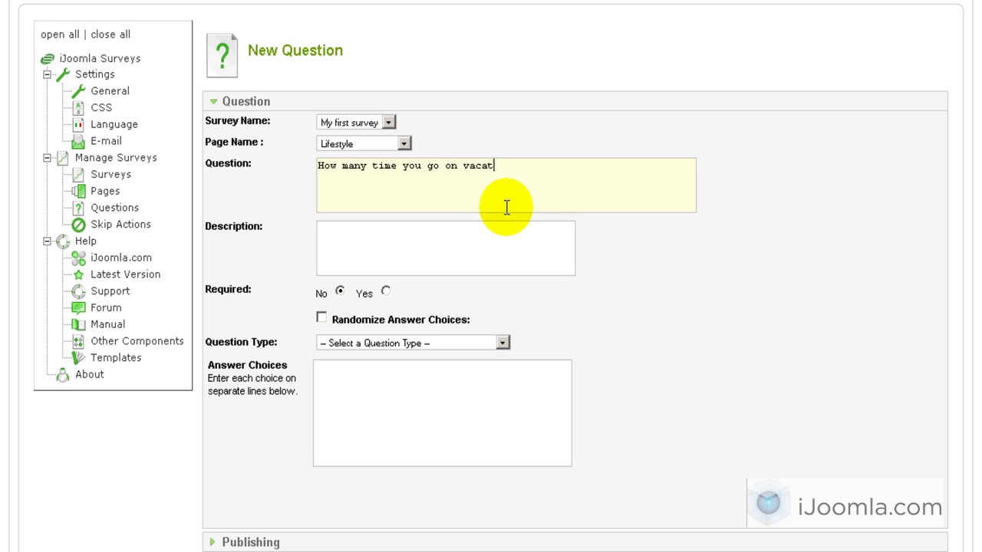
type("ion per year")
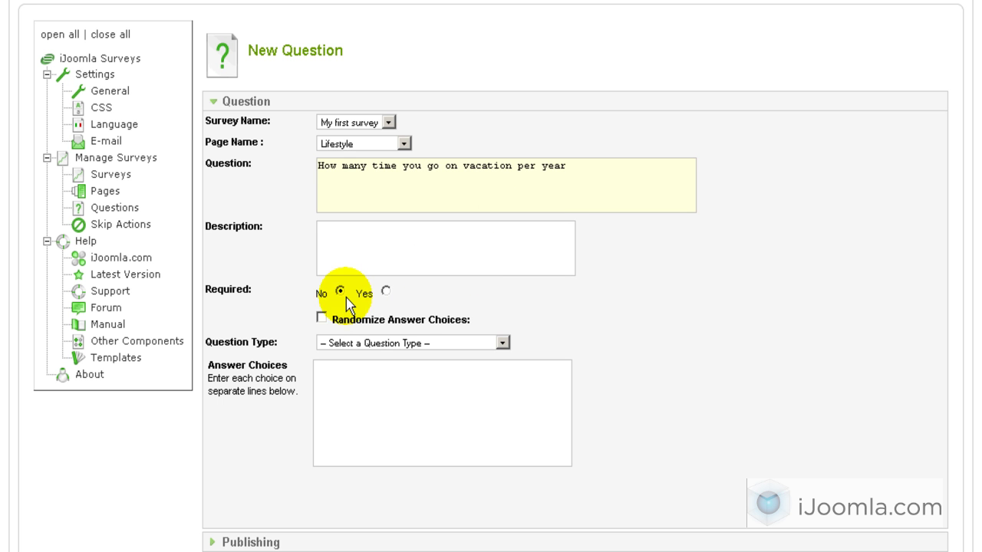
Step: Make the vacation question required and set its type to Choice - One Answer (Vertical)
left_click(385, 291)
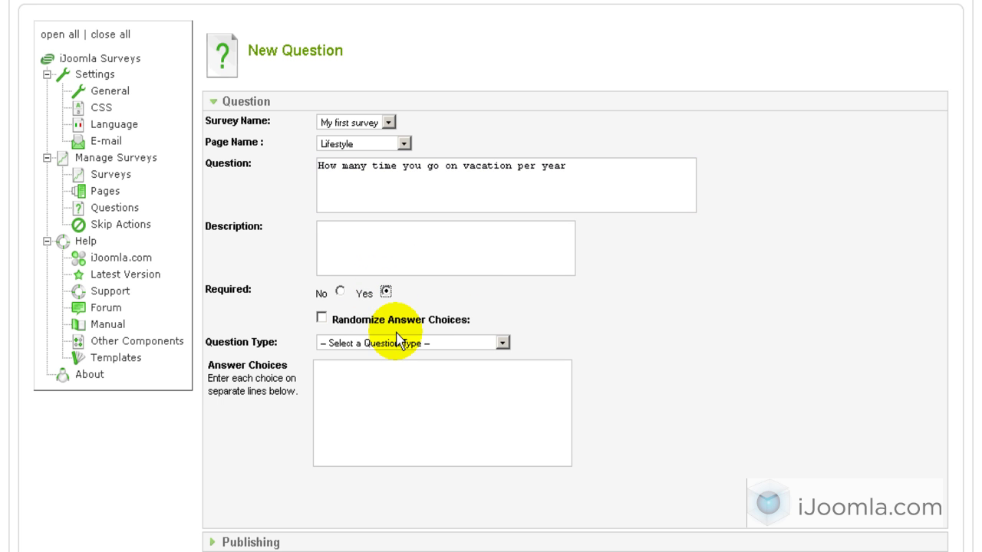
triple_click(351, 331)
left_click(355, 343)
left_click(362, 383)
left_click(359, 379)
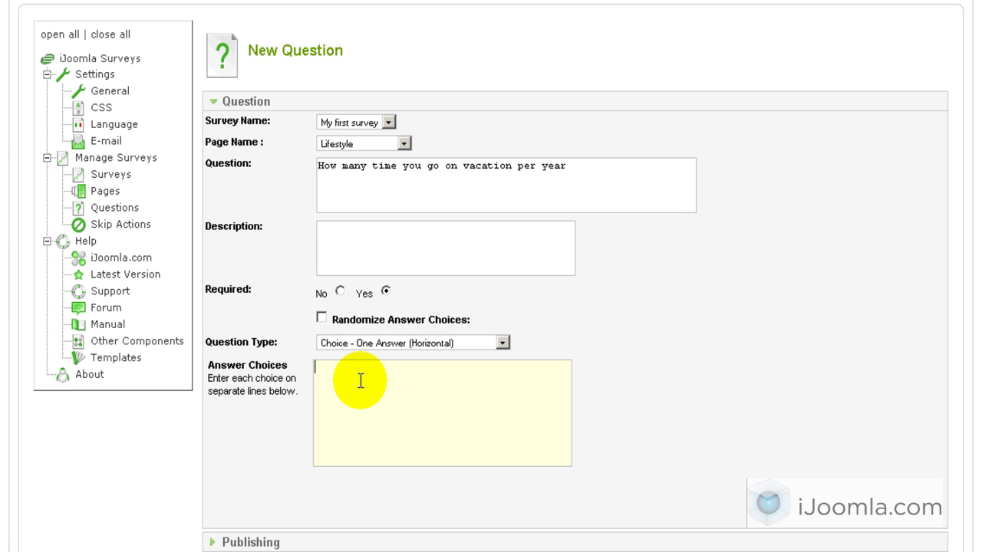
left_click(455, 340)
left_click(454, 339)
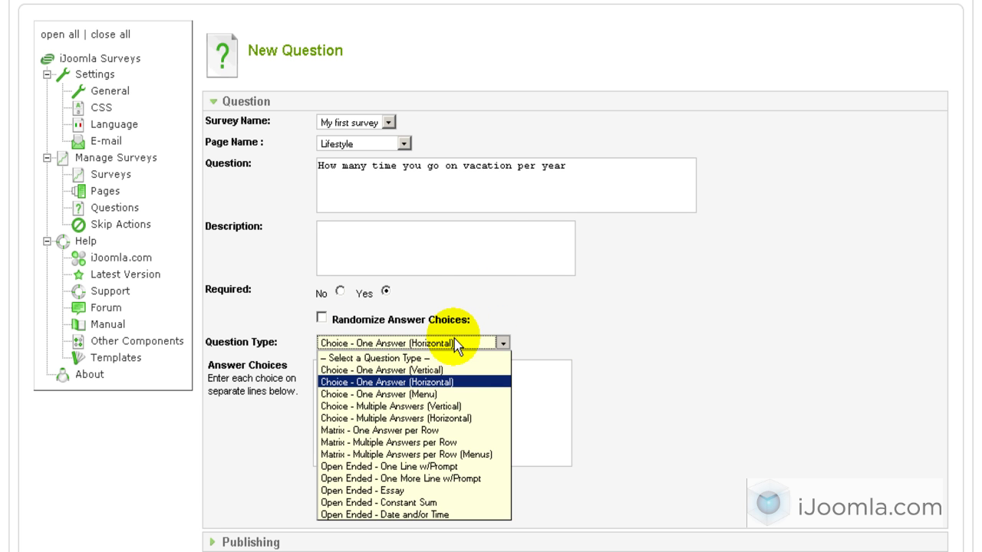
left_click(439, 369)
left_click(439, 370)
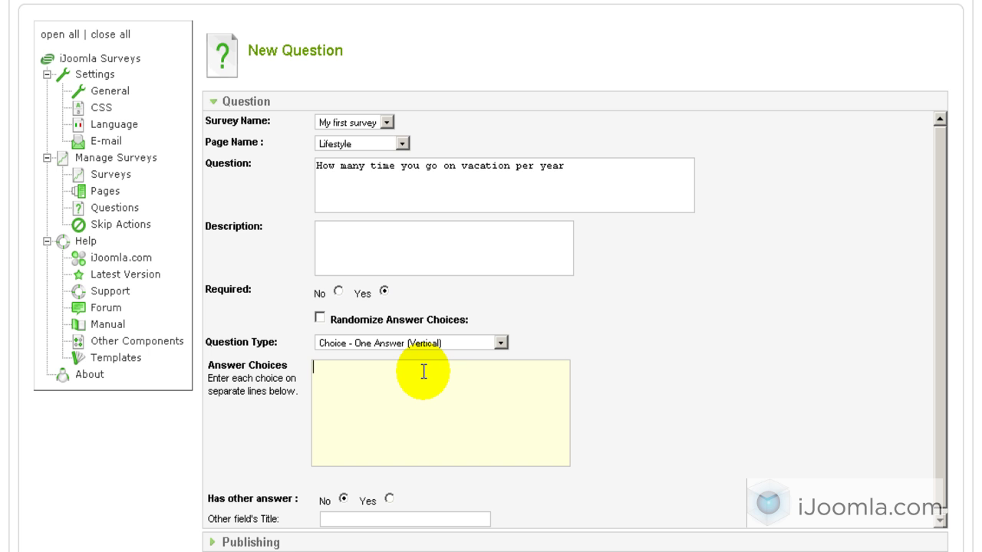
Step: Enter the vacation answer choices Never, Once, Twice, Three times and More than 3 on separate lines
type("Never")
key("Return")
type("Once")
key("Return")
type("Tw")
key("BackSpace")
type("wice")
key("Return")
type("Three times")
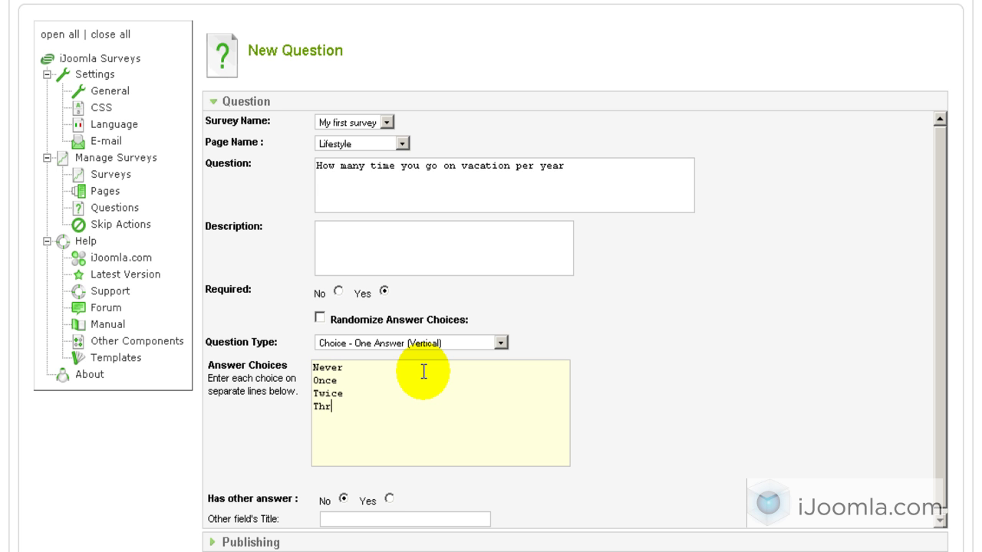
key("Return")
type("More than ")
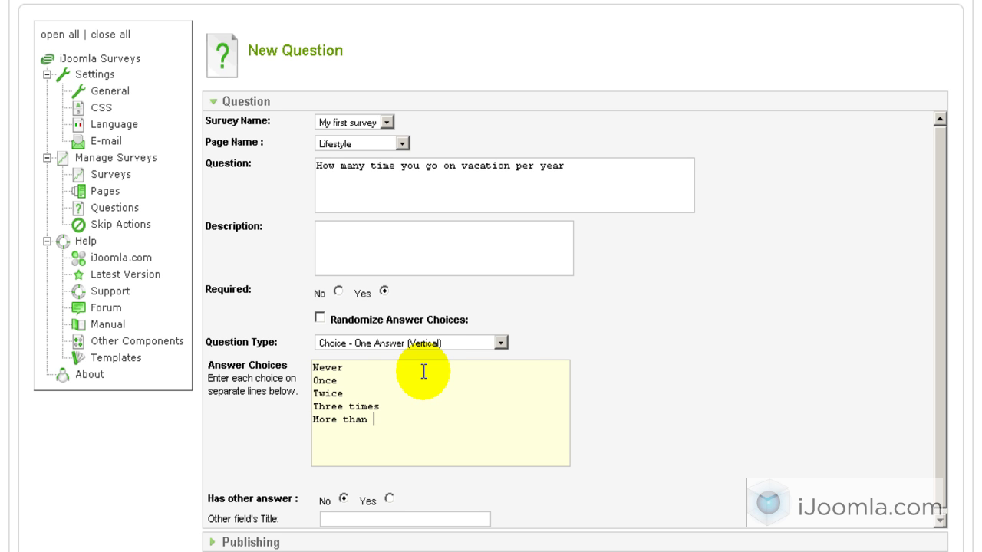
type("3")
Step: Save the vacation question and review the questions list
scroll(399, 414, "down", 2)
scroll(561, 329, "up", 4)
left_click(777, 53)
scroll(776, 61, "up", 2)
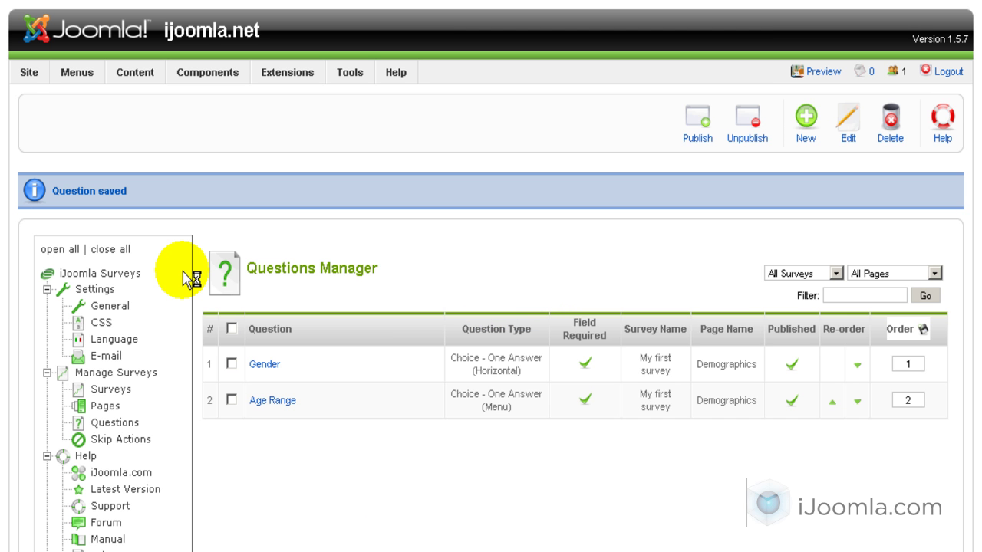
scroll(261, 376, "down", 1)
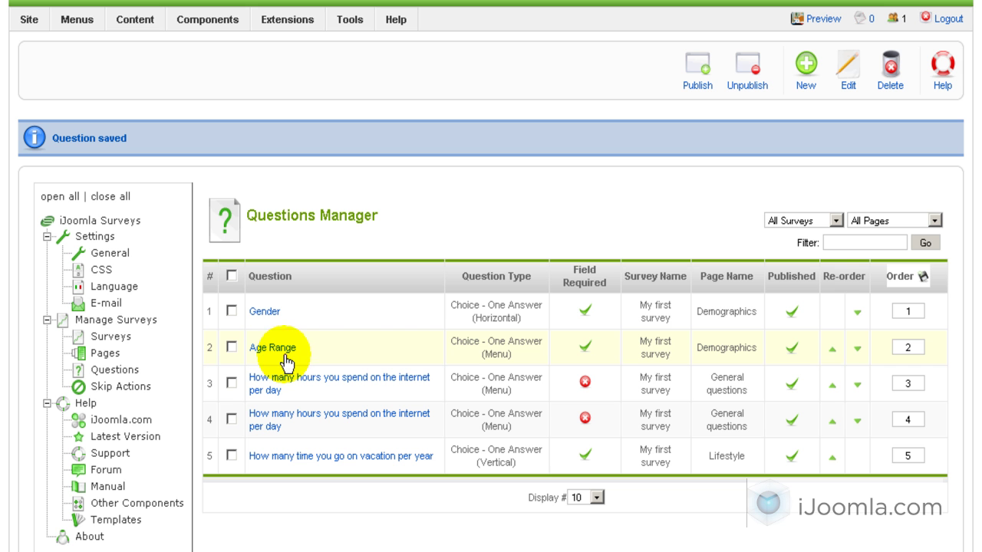
Step: Preview "My first survey" from the surveys list, answer Gender with Female, choose an age range and continue to the General questions page
left_click(95, 341)
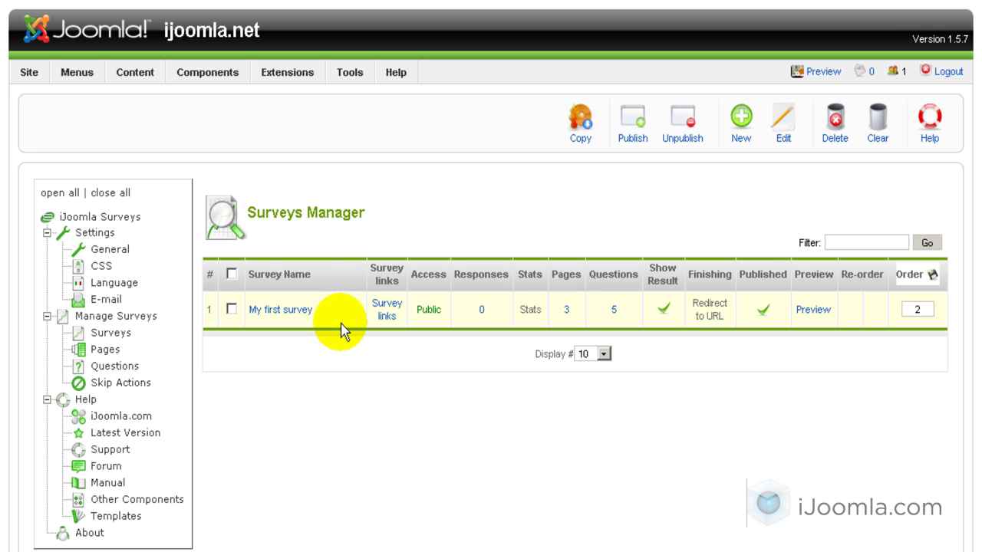
left_click(813, 310)
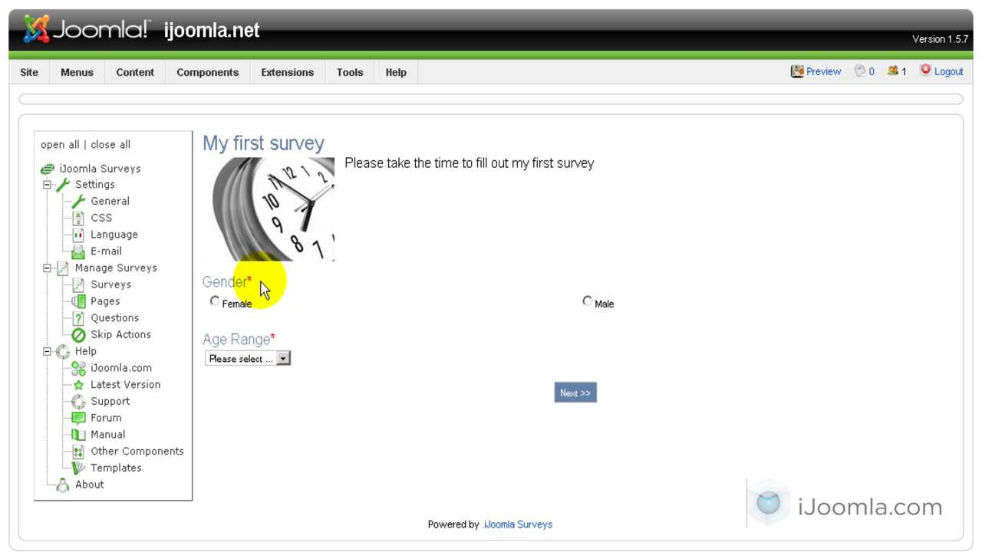
left_click(215, 304)
left_click(253, 358)
left_click(248, 409)
left_click(587, 392)
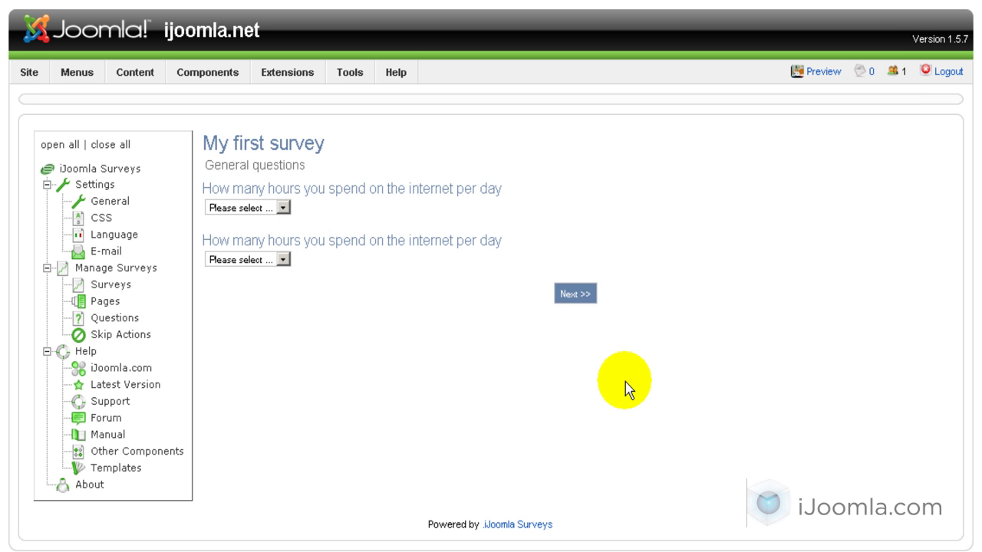
Step: Answer both internet hours questions in the preview with "over 6" and continue to the Lifestyle page
left_click(280, 208)
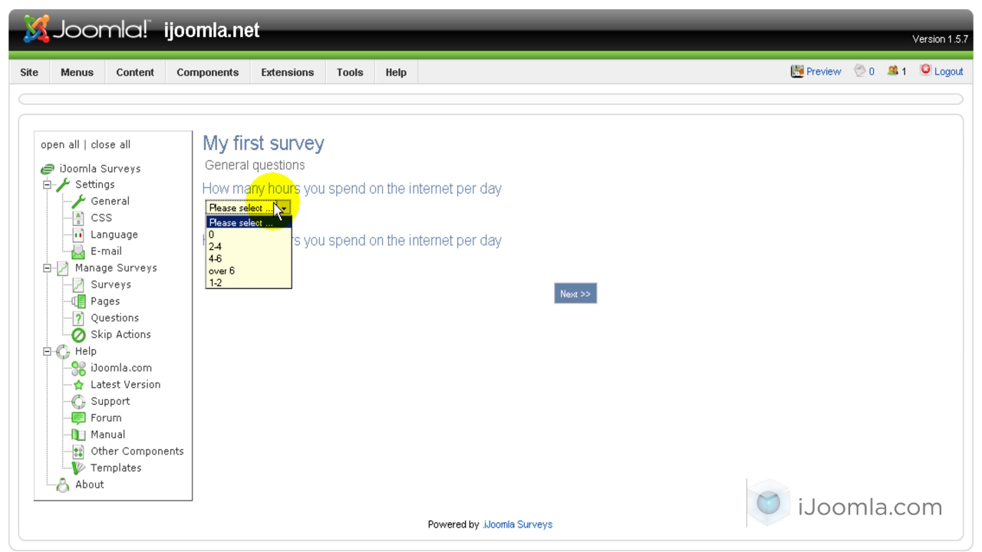
left_click(248, 273)
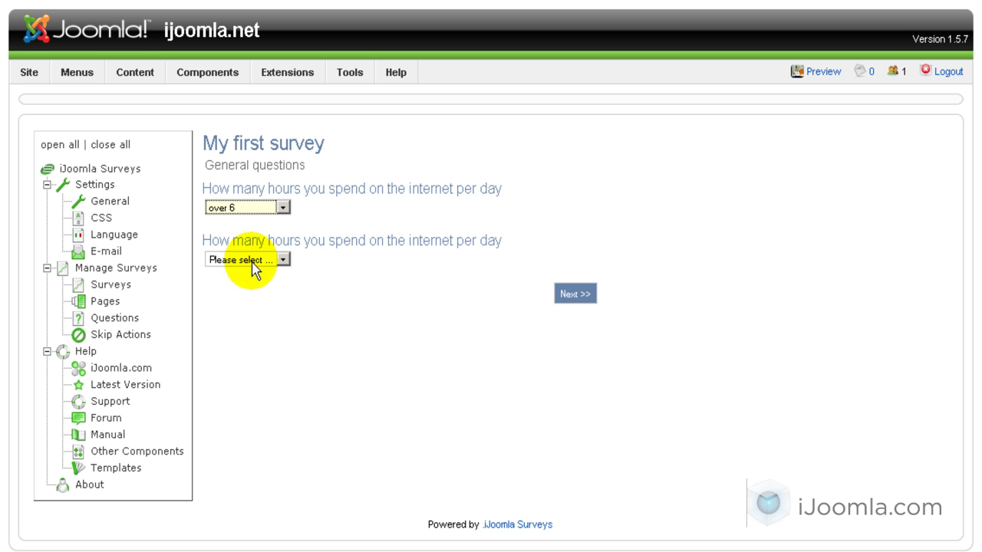
left_click(269, 260)
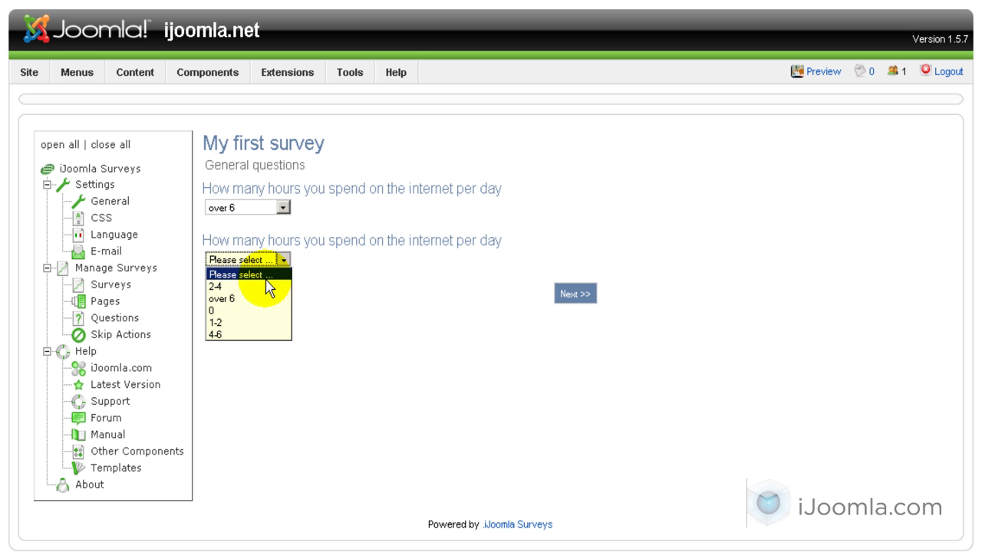
left_click(259, 301)
left_click(585, 299)
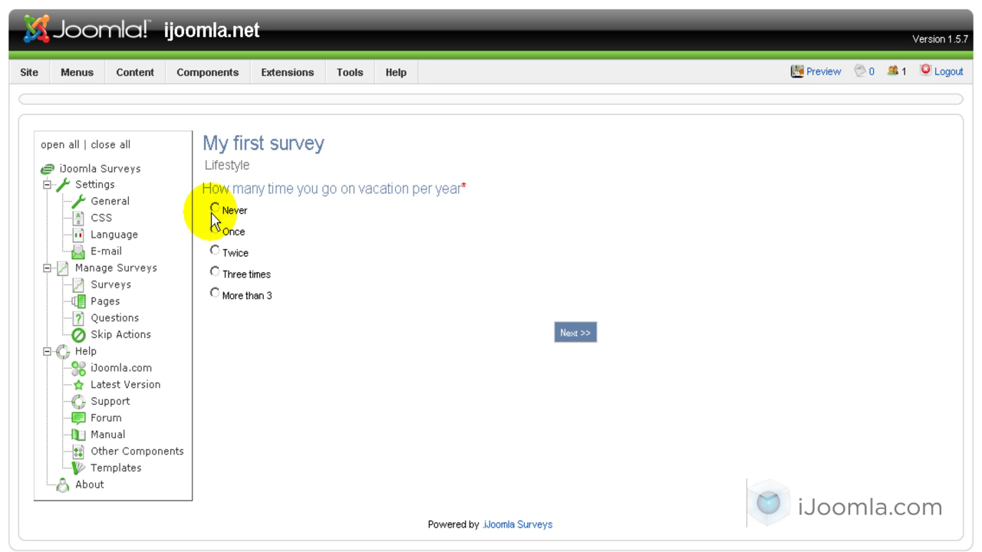
Step: Answer the vacation question in the preview with Twice, finish the survey and accept the redirect to ijoomla.com
left_click(215, 250)
left_click(569, 336)
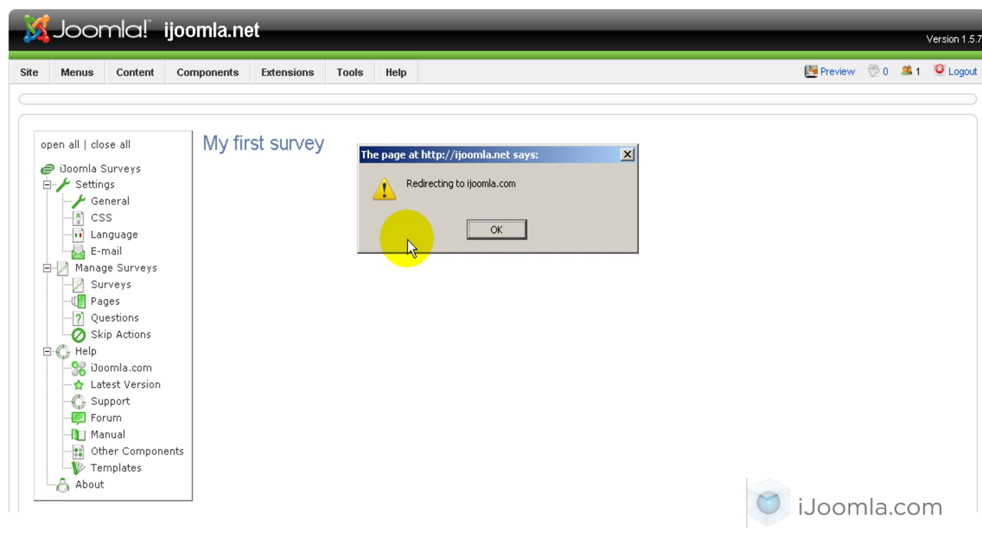
left_click(505, 231)
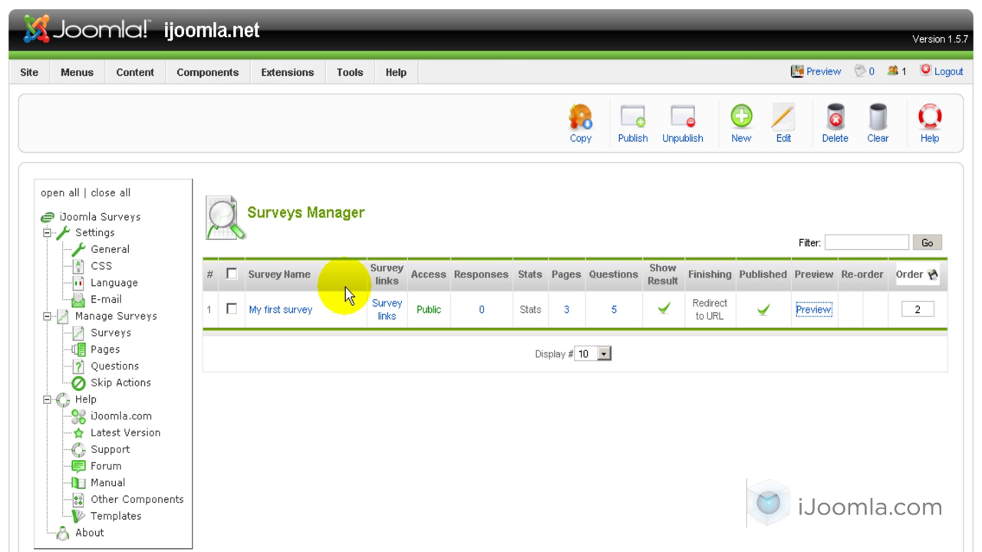
Step: Open the survey links of "My first survey" and copy the link for an email message
left_click(388, 309)
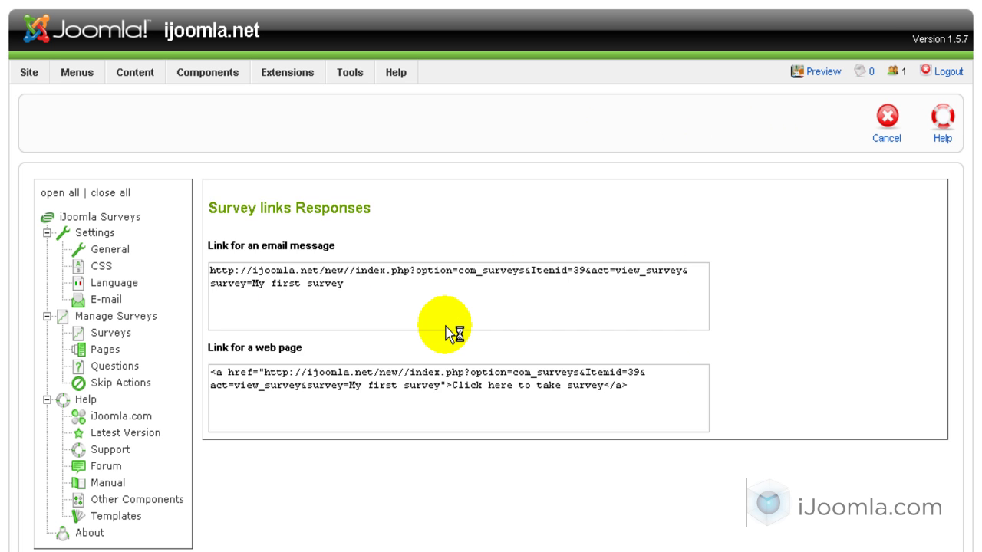
left_click(375, 291)
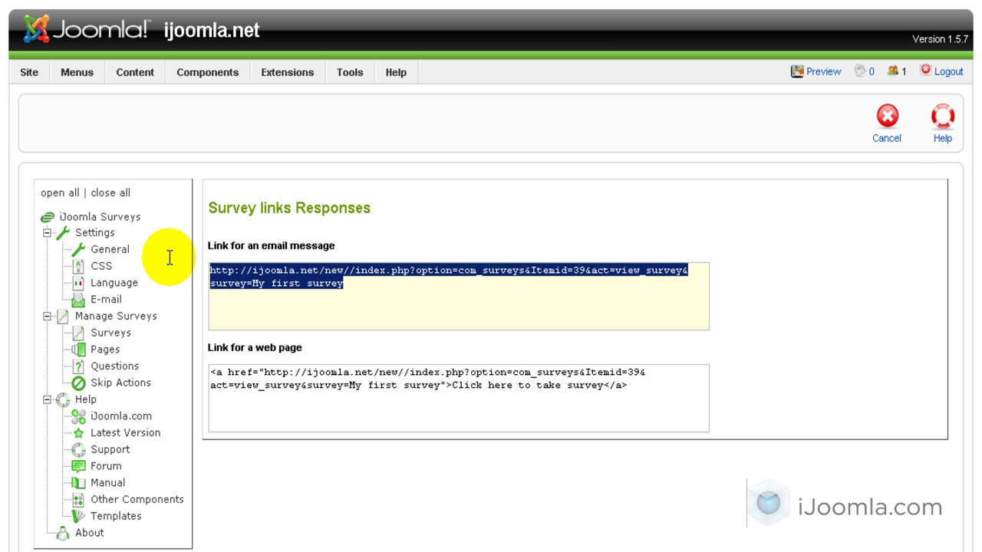
Step: Start a new Main Menu item of the type External Link
mouse_move(83, 69)
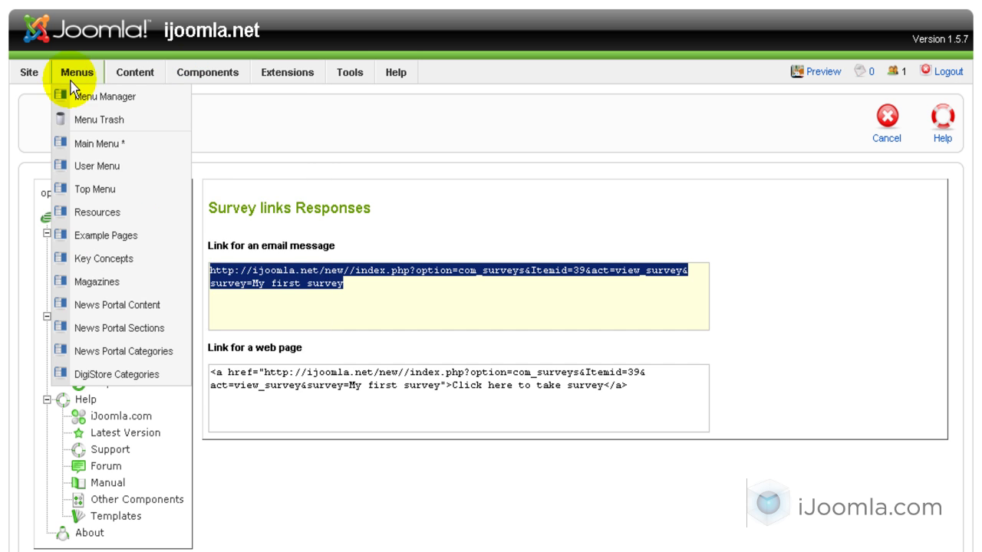
left_click(77, 144)
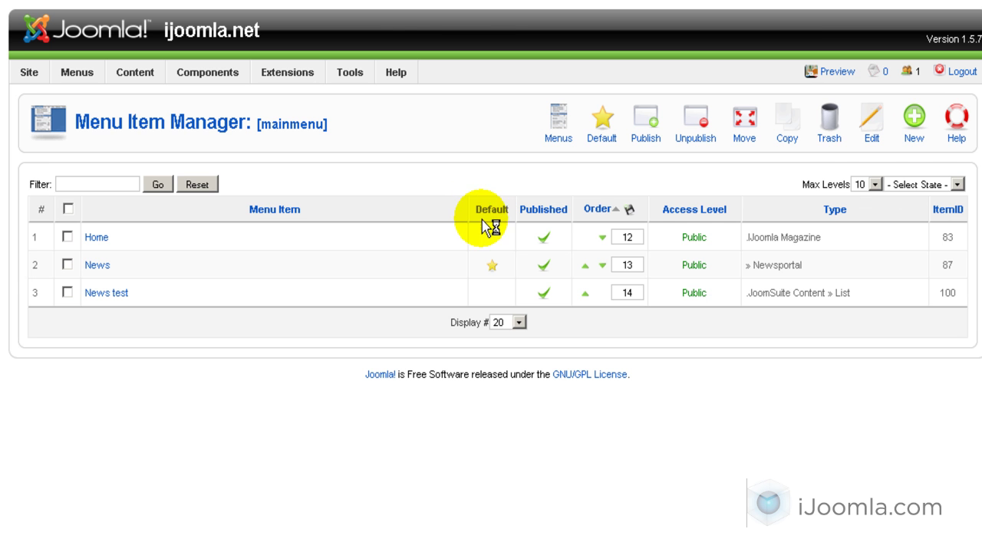
left_click(917, 119)
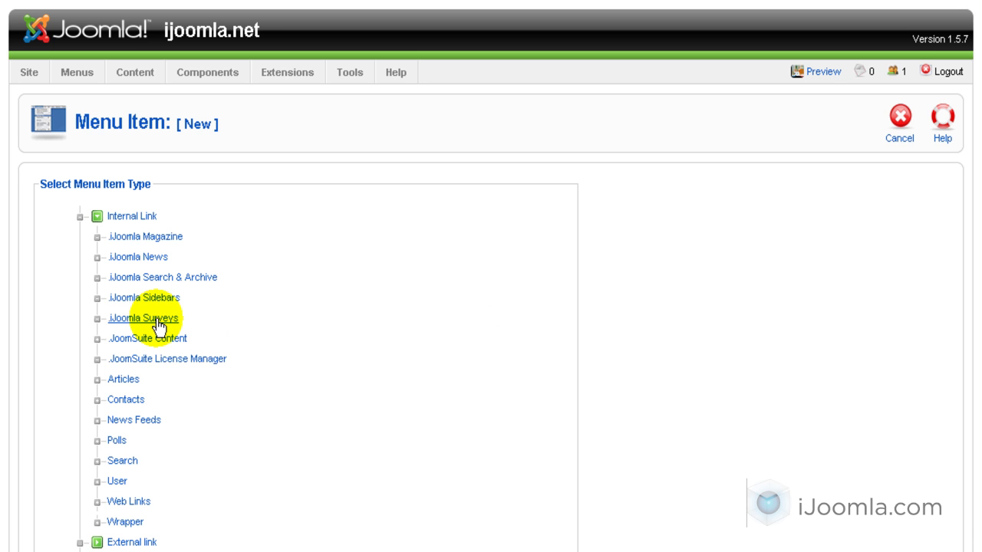
scroll(138, 392, "down", 3)
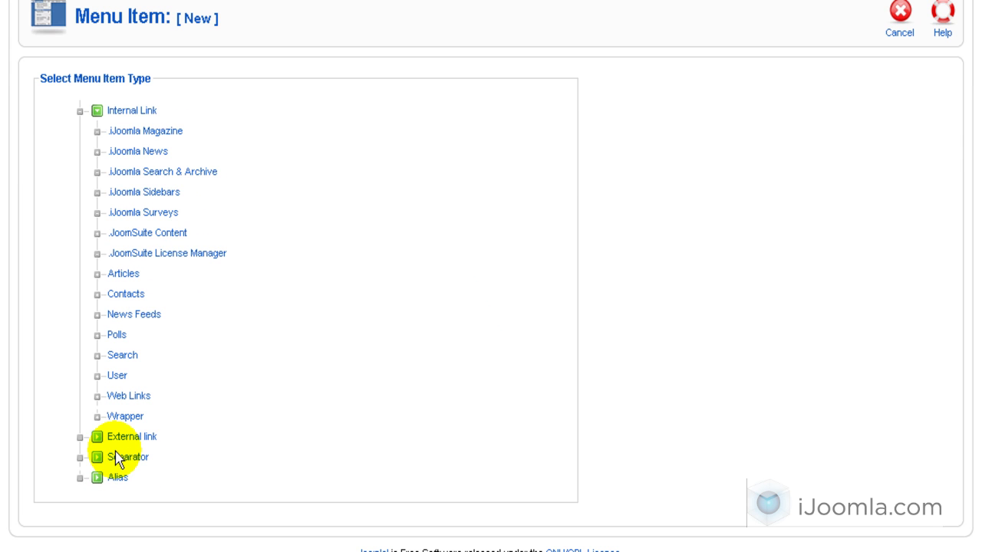
left_click(123, 438)
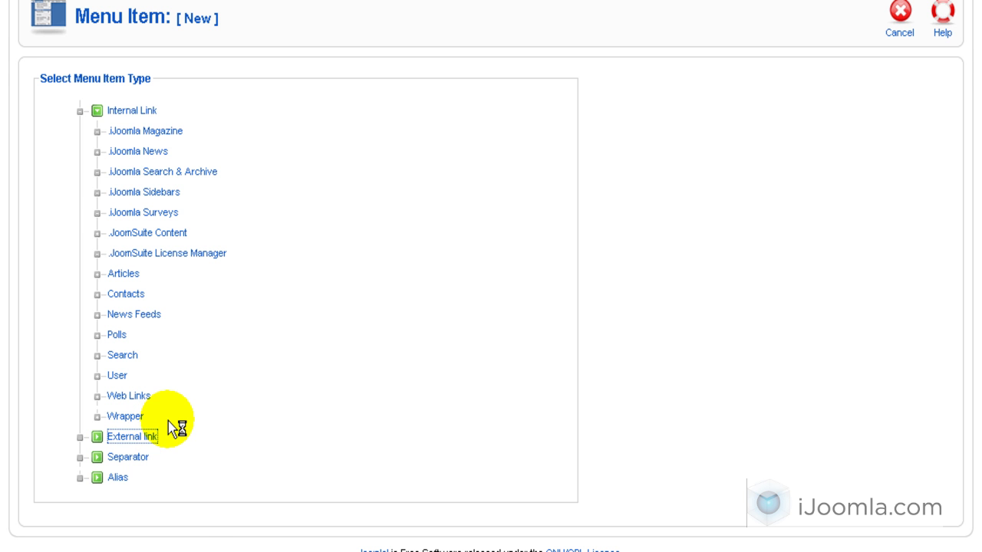
Step: Paste the copied survey link into the menu item, set its title and alias to "Survey", and save it
left_click(204, 342)
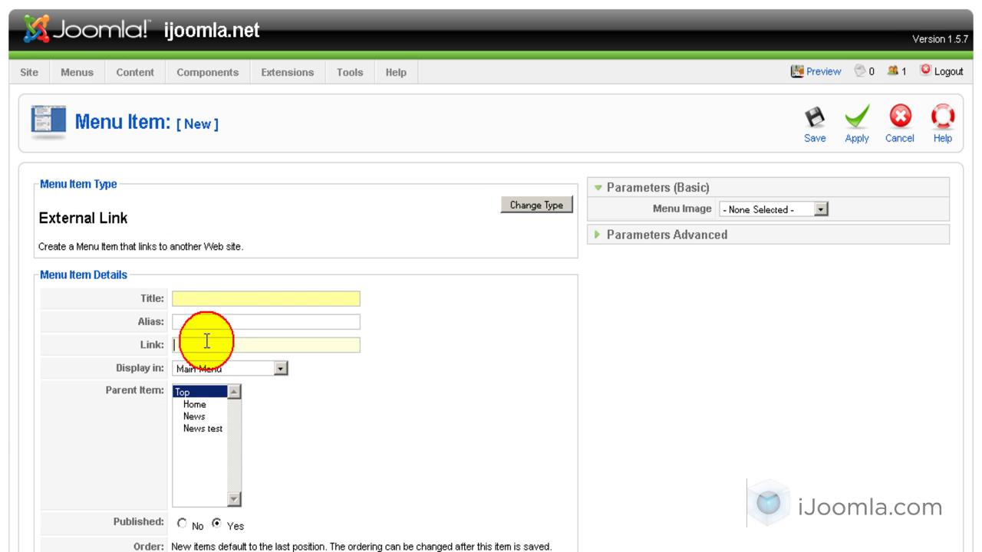
key("ctrl+v")
left_click(207, 300)
type("Survey")
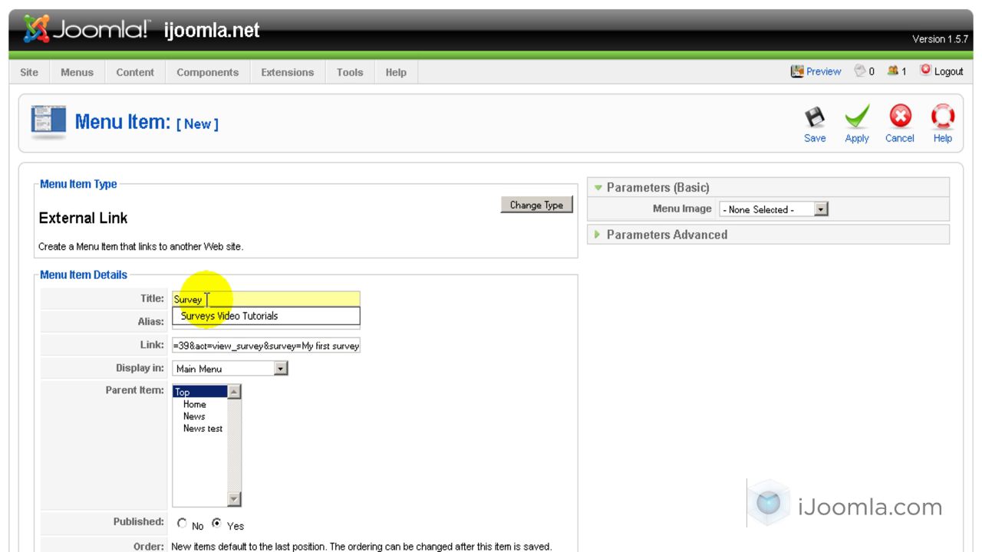
left_click_drag(207, 300, 162, 299)
key("ctrl+c")
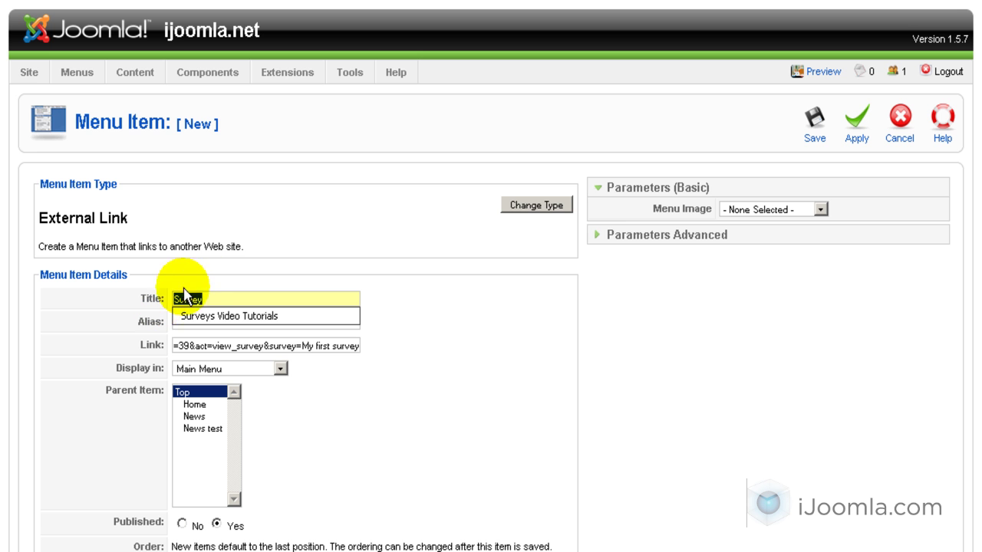
left_click(204, 322)
key("ctrl+v")
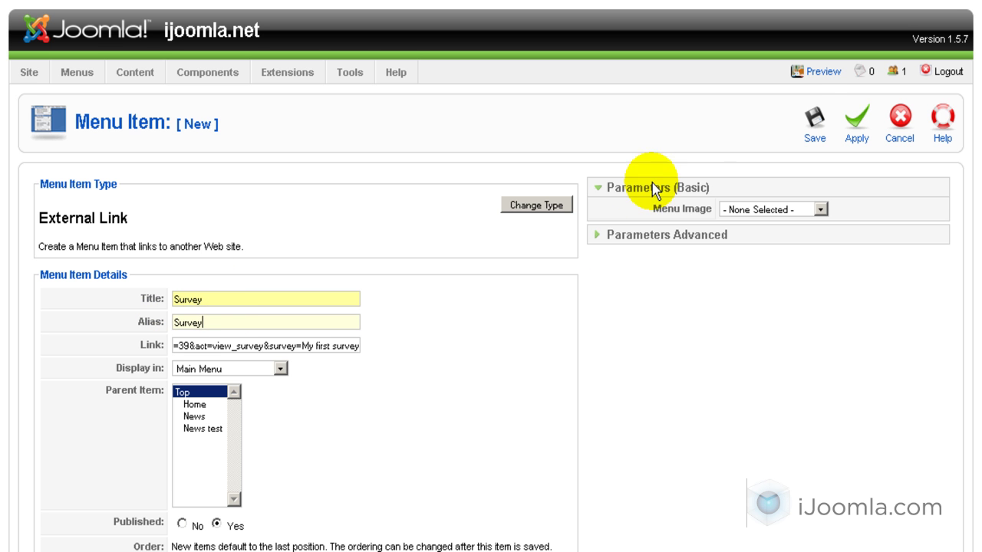
left_click(802, 123)
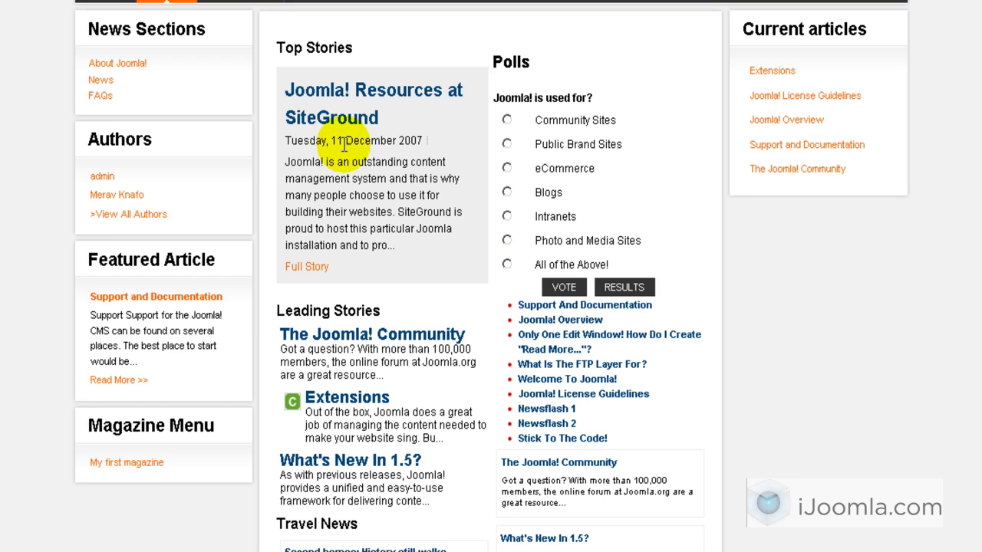
Step: Open the survey from the site's front end, answer Gender with Female and Age Range with Over 50, and continue to the following page
scroll(300, 158, "up", 3)
left_click(204, 52)
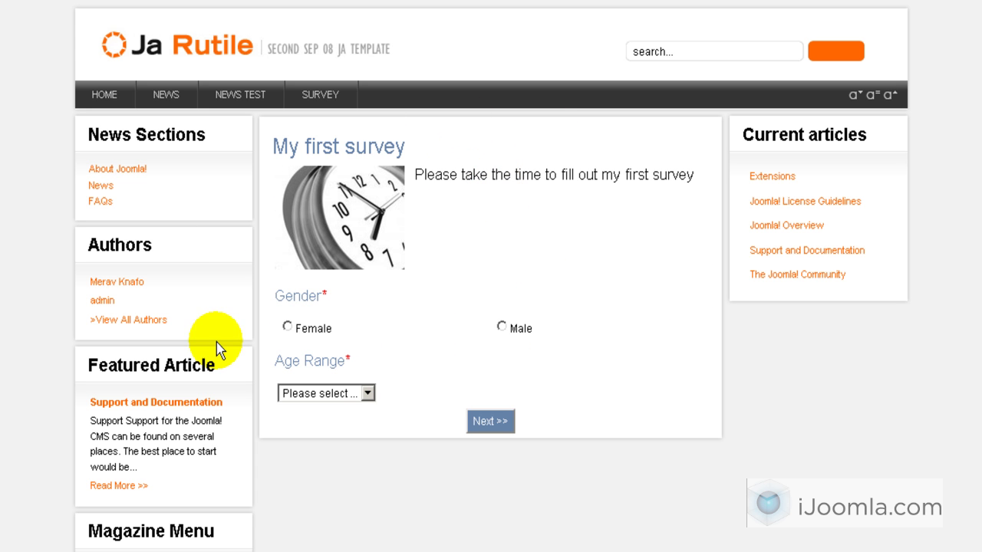
left_click(288, 328)
left_click(316, 394)
left_click(315, 465)
left_click(494, 418)
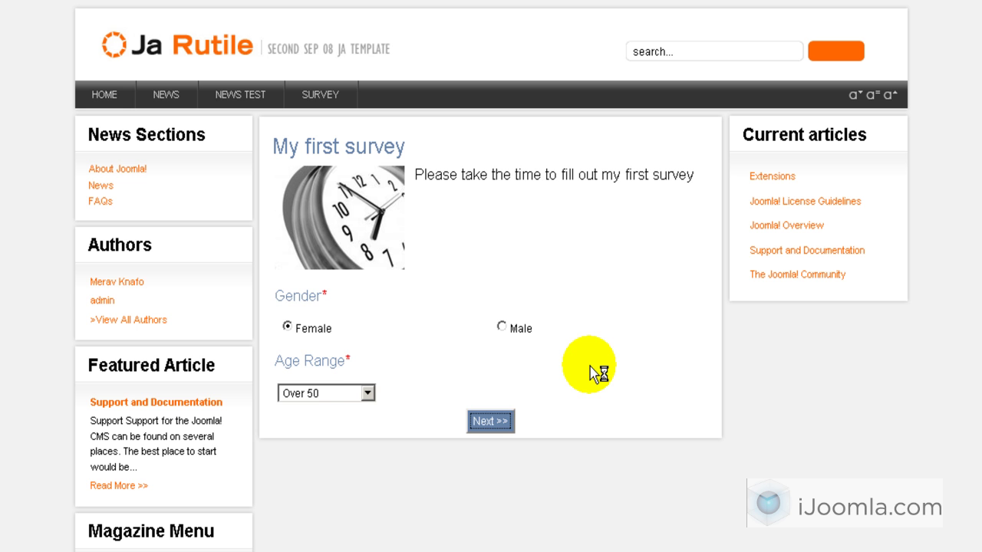